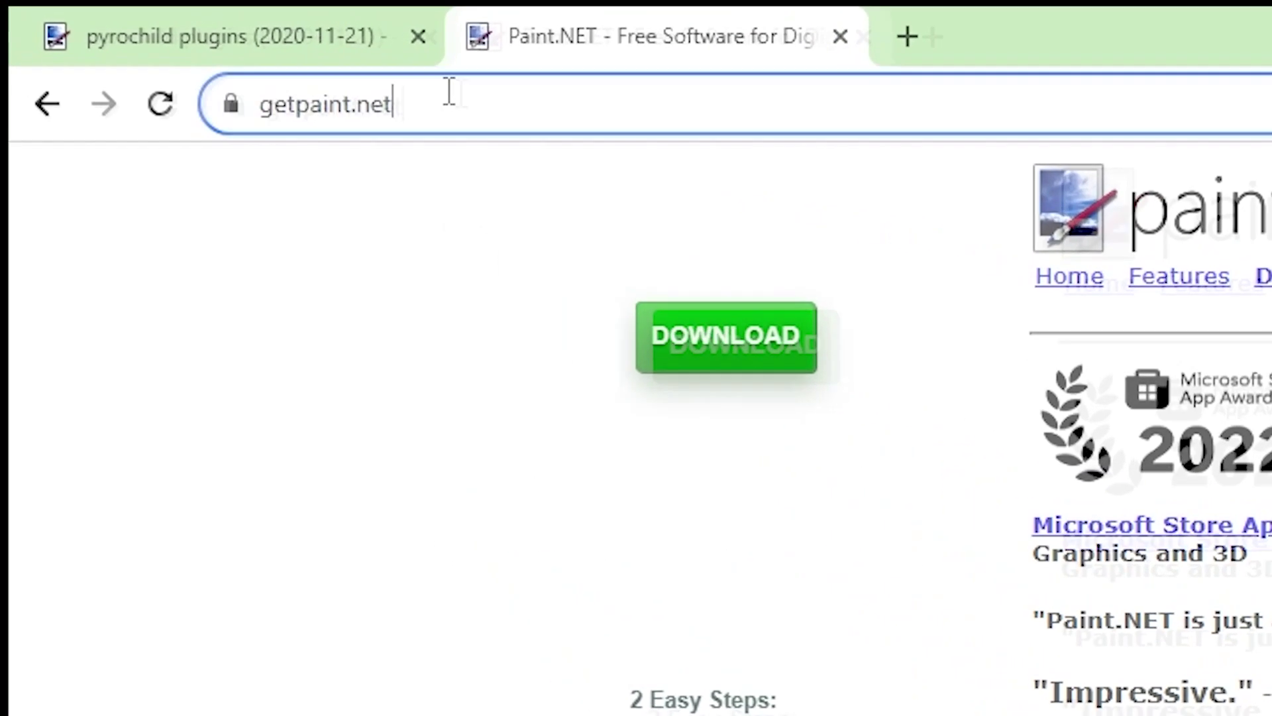
# - Go to the paint.net download page from getpaint.net, close the ad, and scroll to the Download section
pyautogui.click(103, 37)
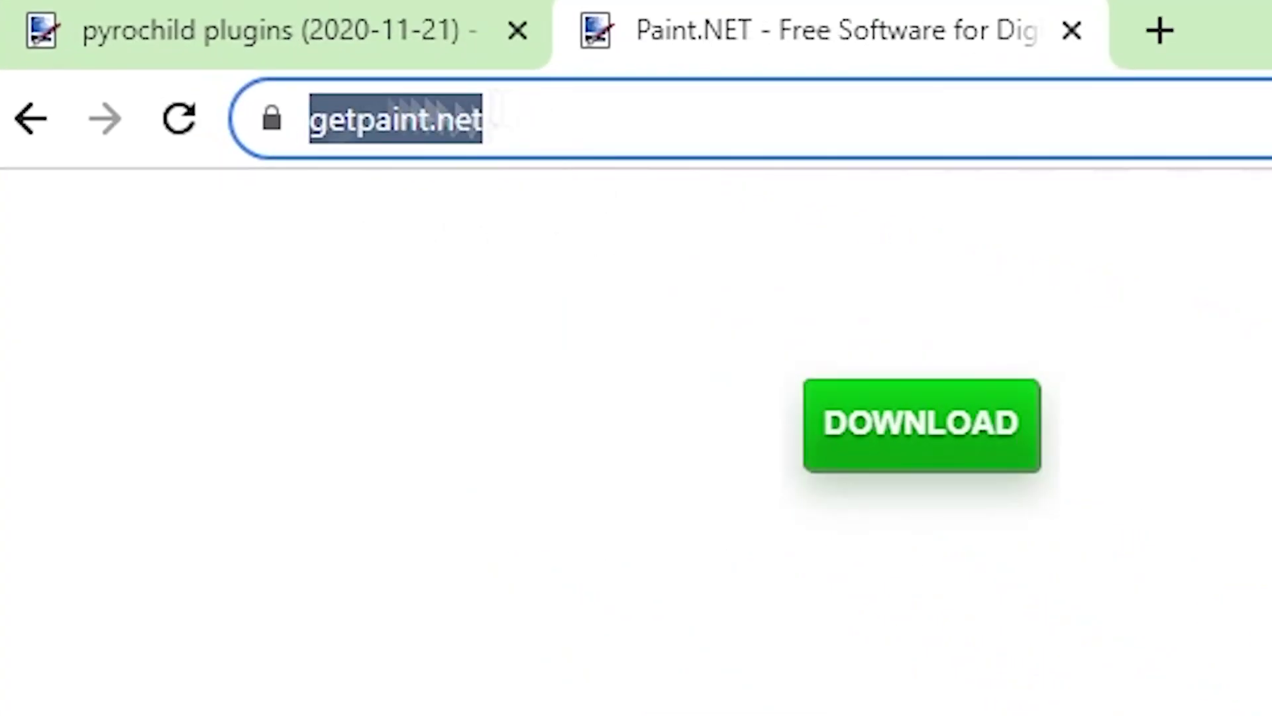
pyautogui.click(446, 420)
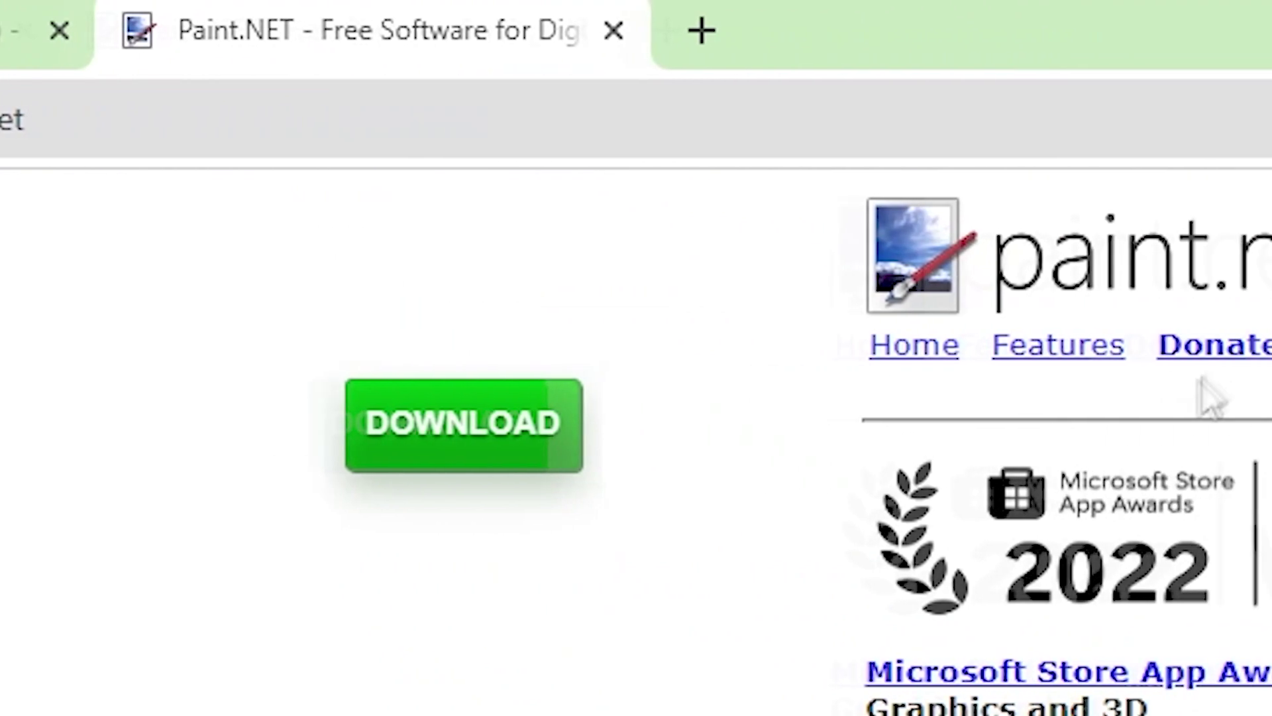
pyautogui.click(835, 354)
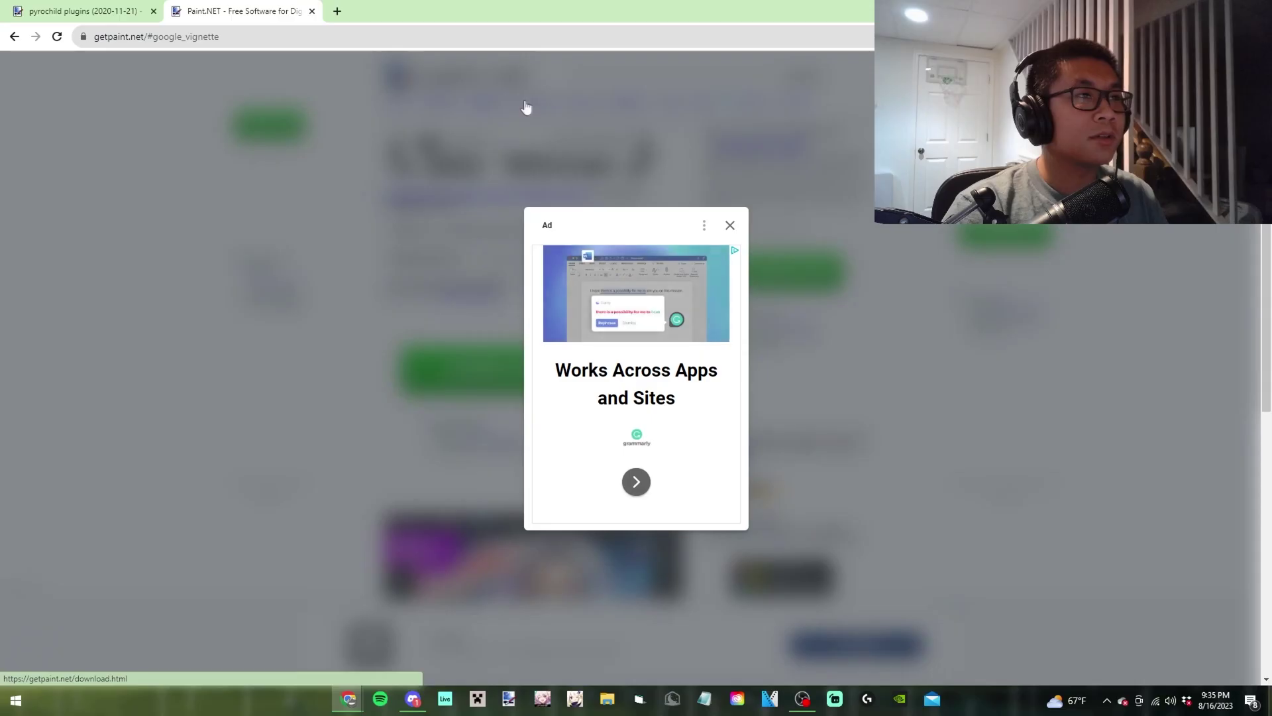
pyautogui.click(730, 225)
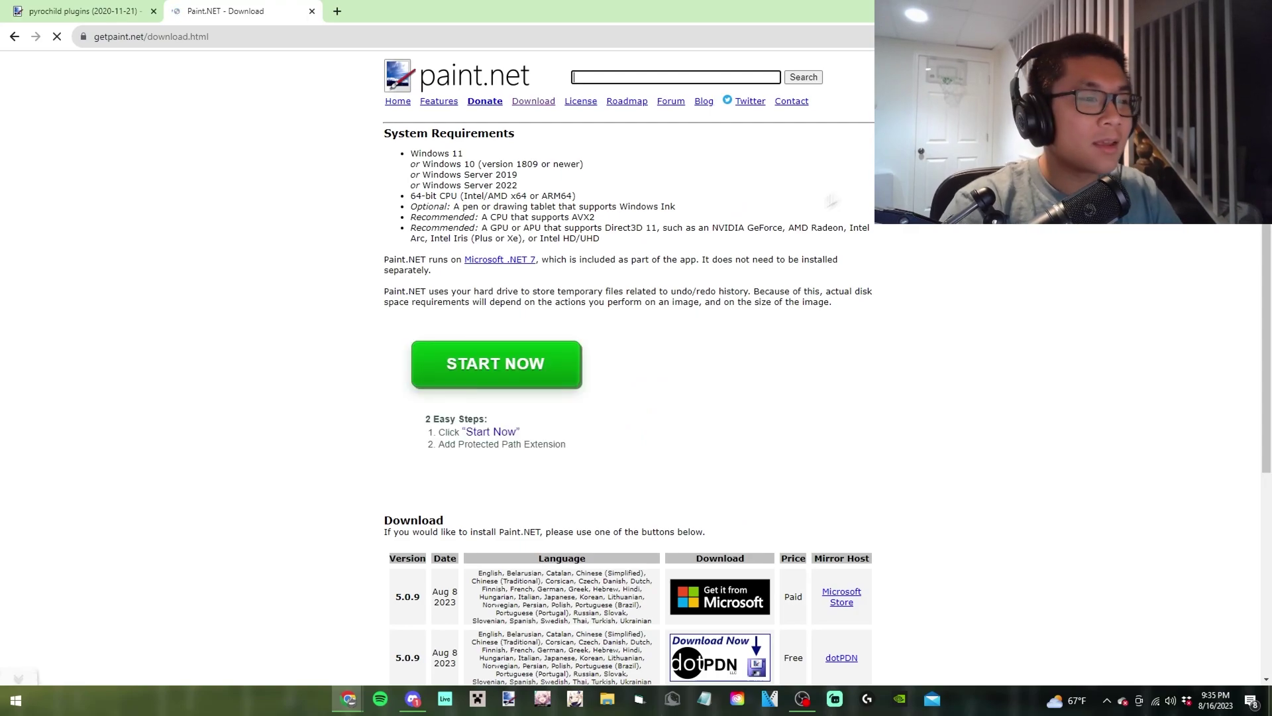
pyautogui.scroll(-4, 660, 285)
pyautogui.scroll(-1, 659, 285)
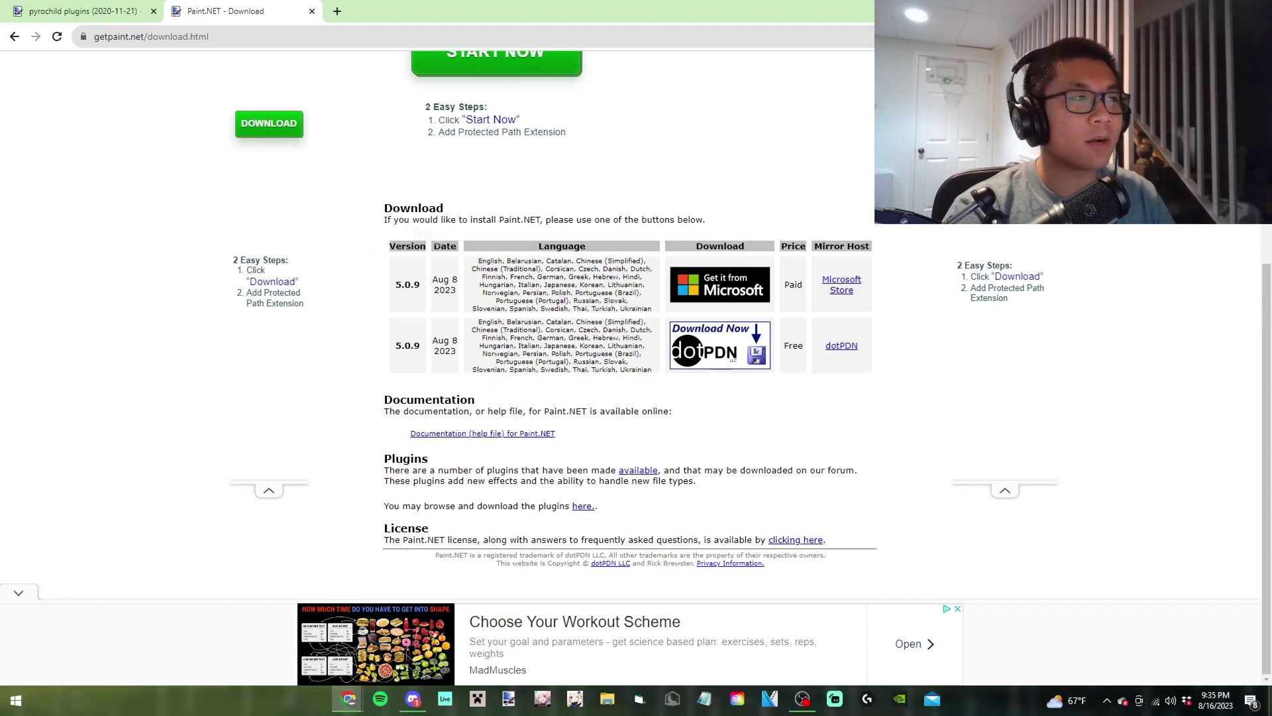
pyautogui.moveTo(396, 208); pyautogui.dragTo(621, 234)
pyautogui.click(611, 232)
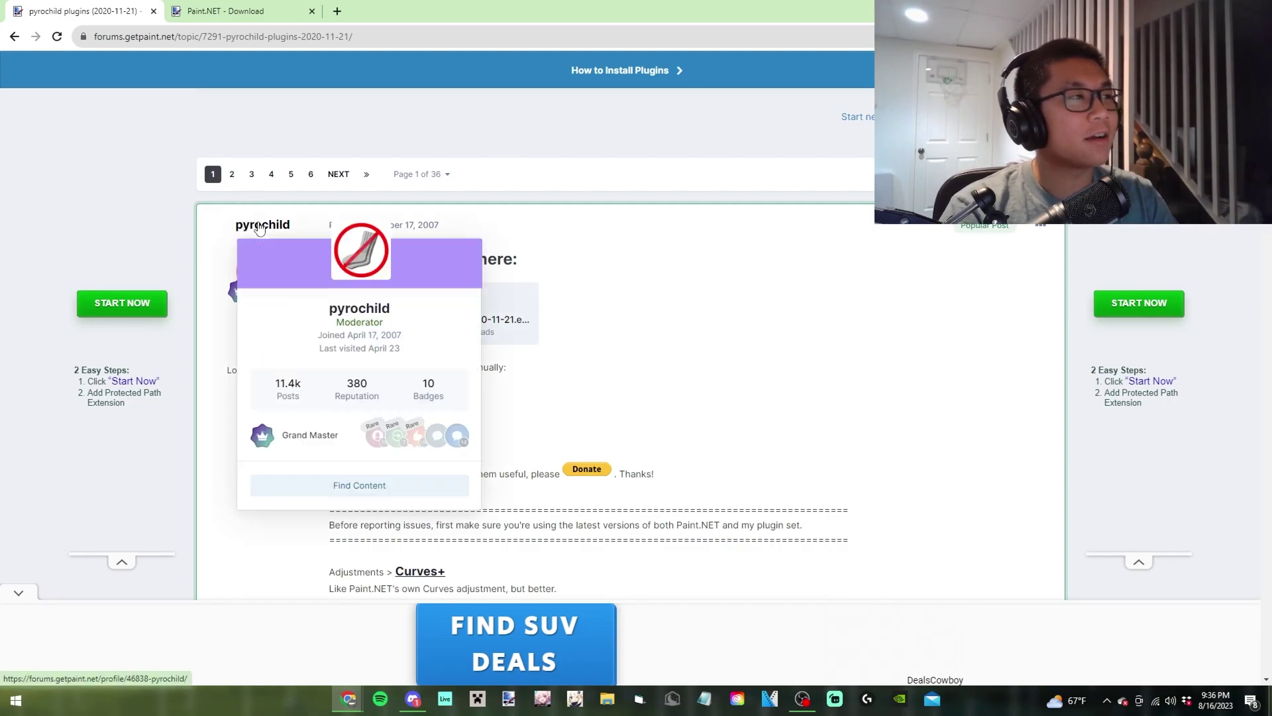
# - Scroll to the forum's first post and download the pyrochild.plugins.installer.2020-11-21.exe.zip attachment
pyautogui.scroll(-3, 648, 339)
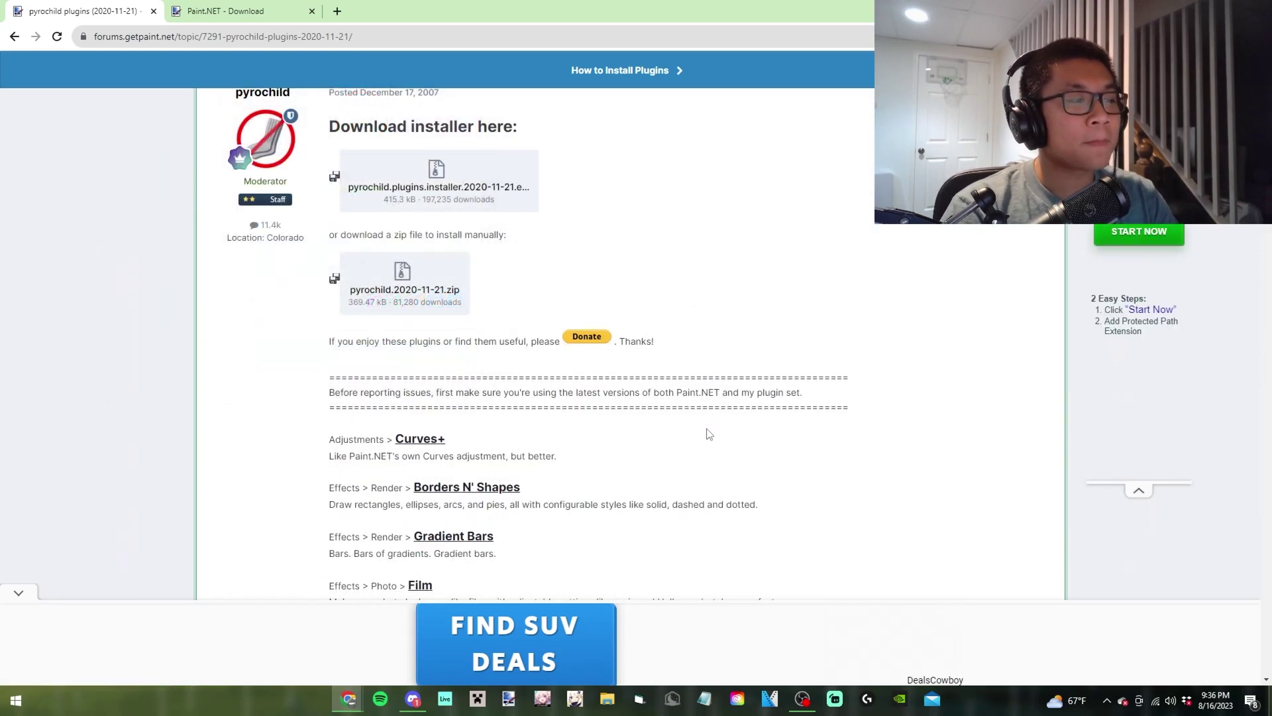
pyautogui.scroll(8, 683, 424)
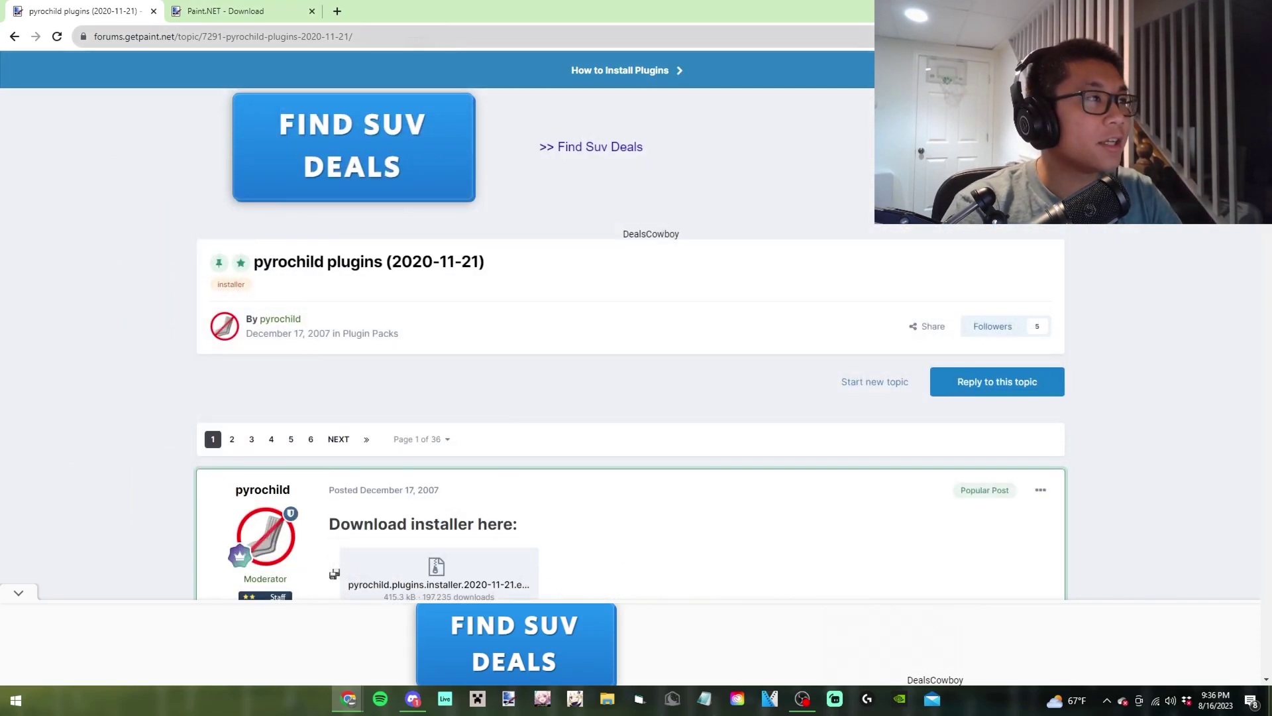
pyautogui.scroll(-3, 687, 428)
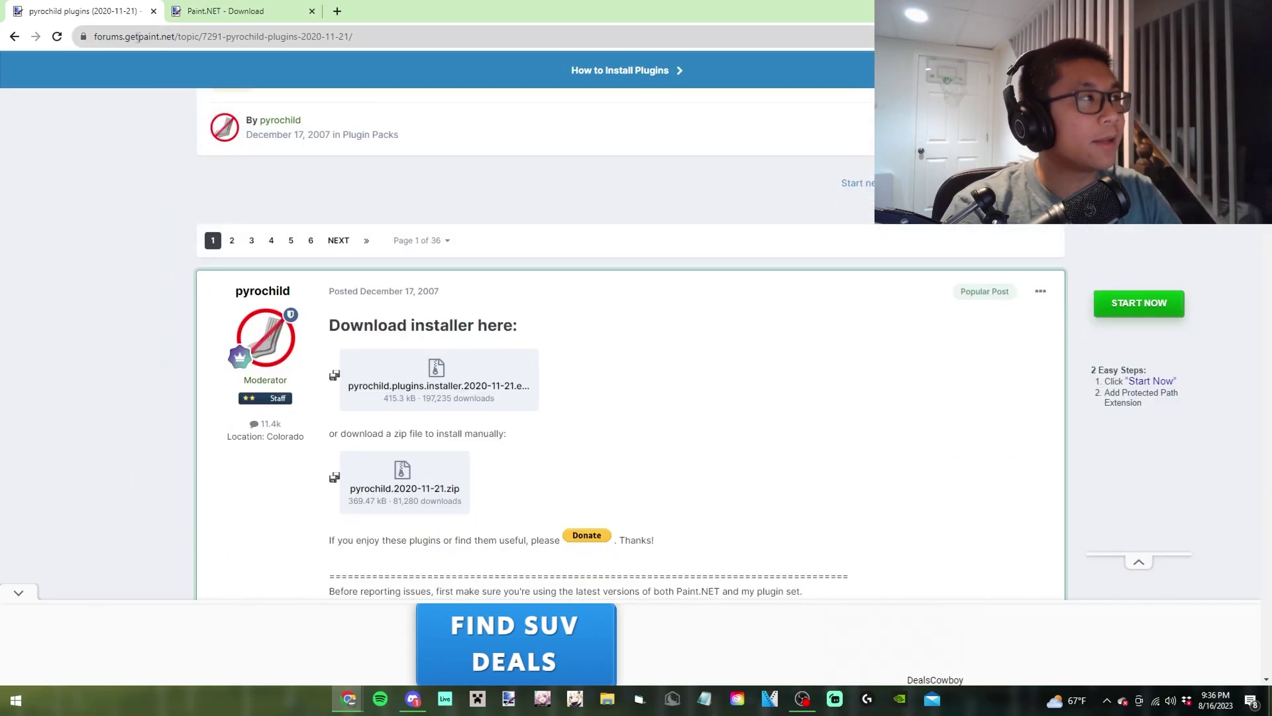
pyautogui.scroll(-1, 764, 424)
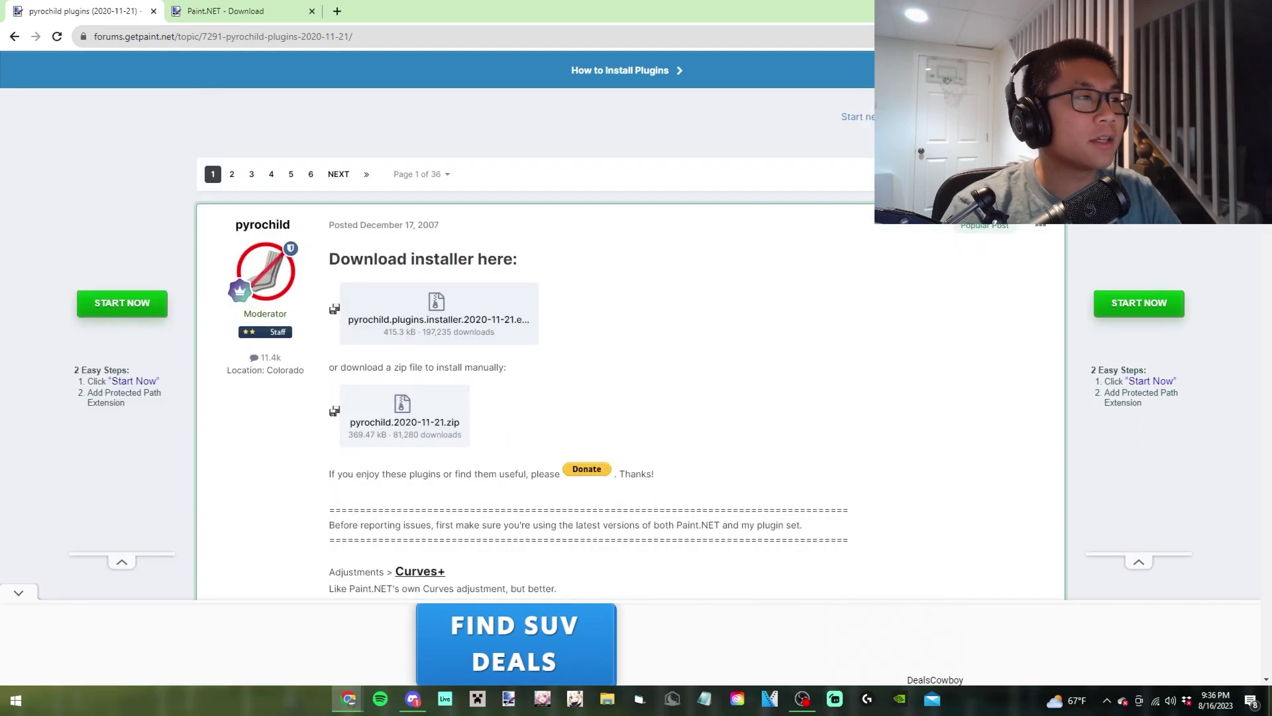
pyautogui.scroll(-1, 764, 410)
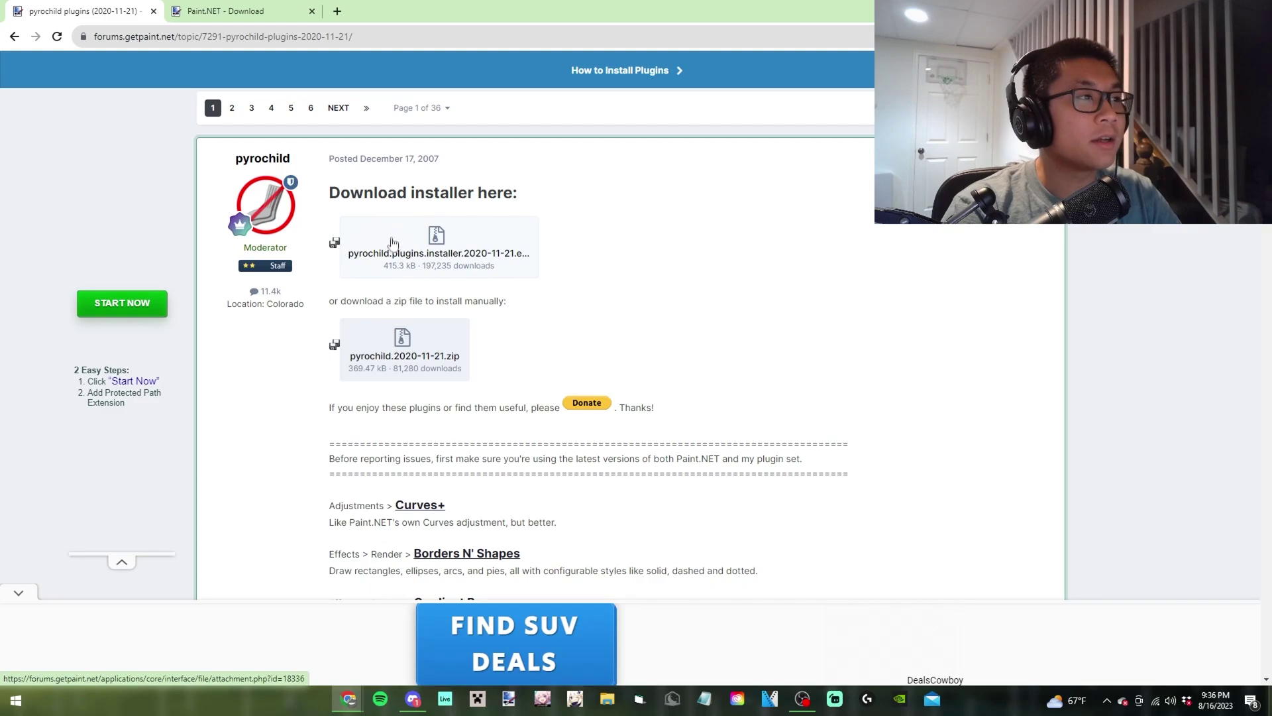
pyautogui.click(435, 246)
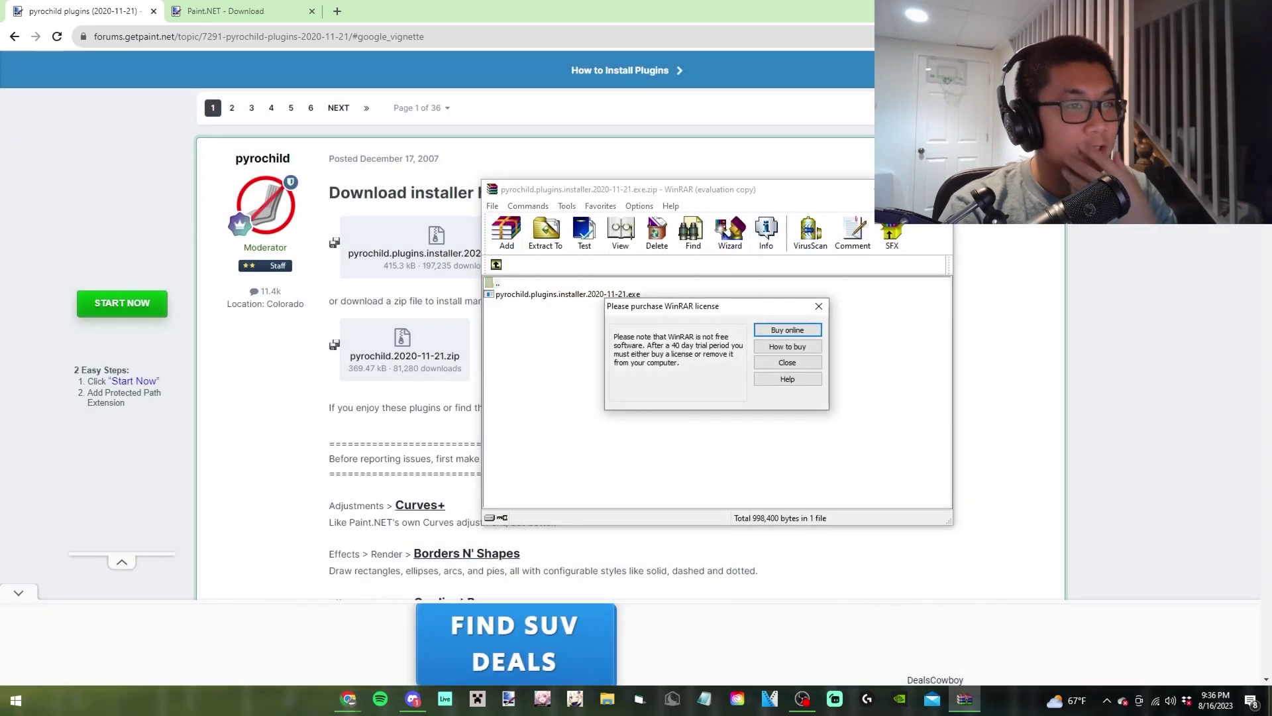
# - Dismiss the WinRAR licence reminder and close the pyrochild installer archive
pyautogui.press('Escape')
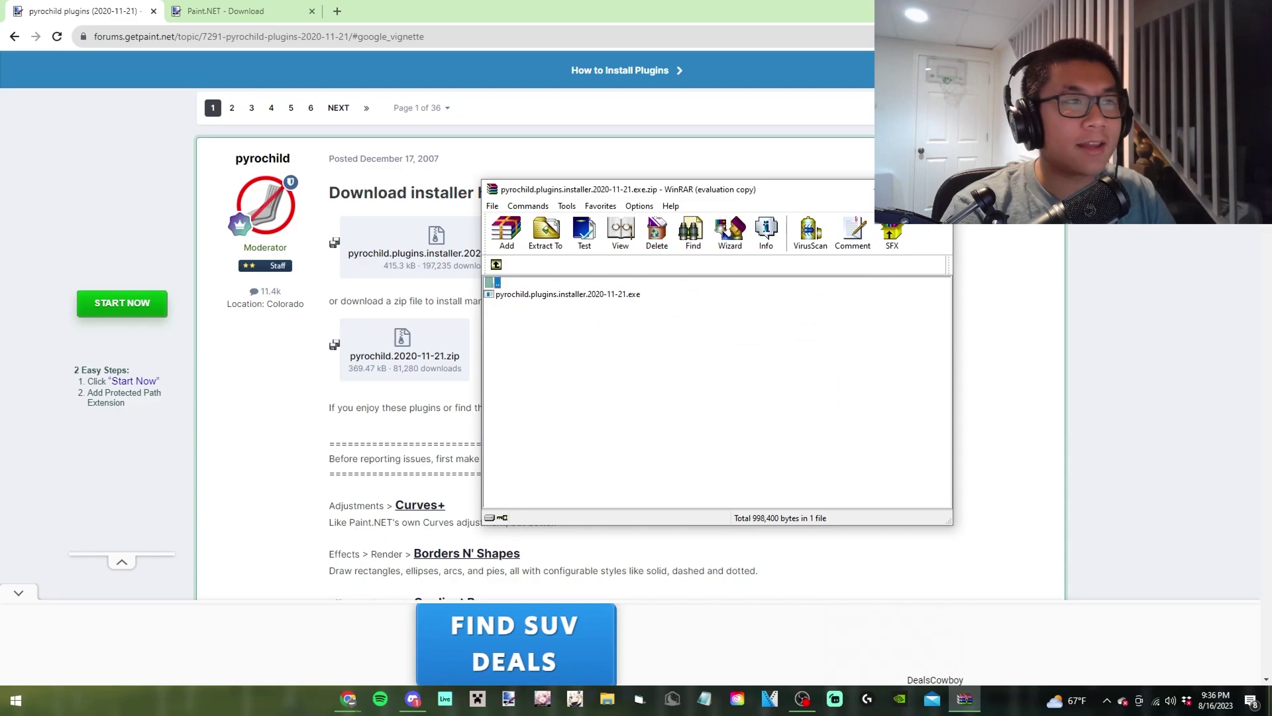
pyautogui.click(944, 189)
pyautogui.scroll(-1, 722, 371)
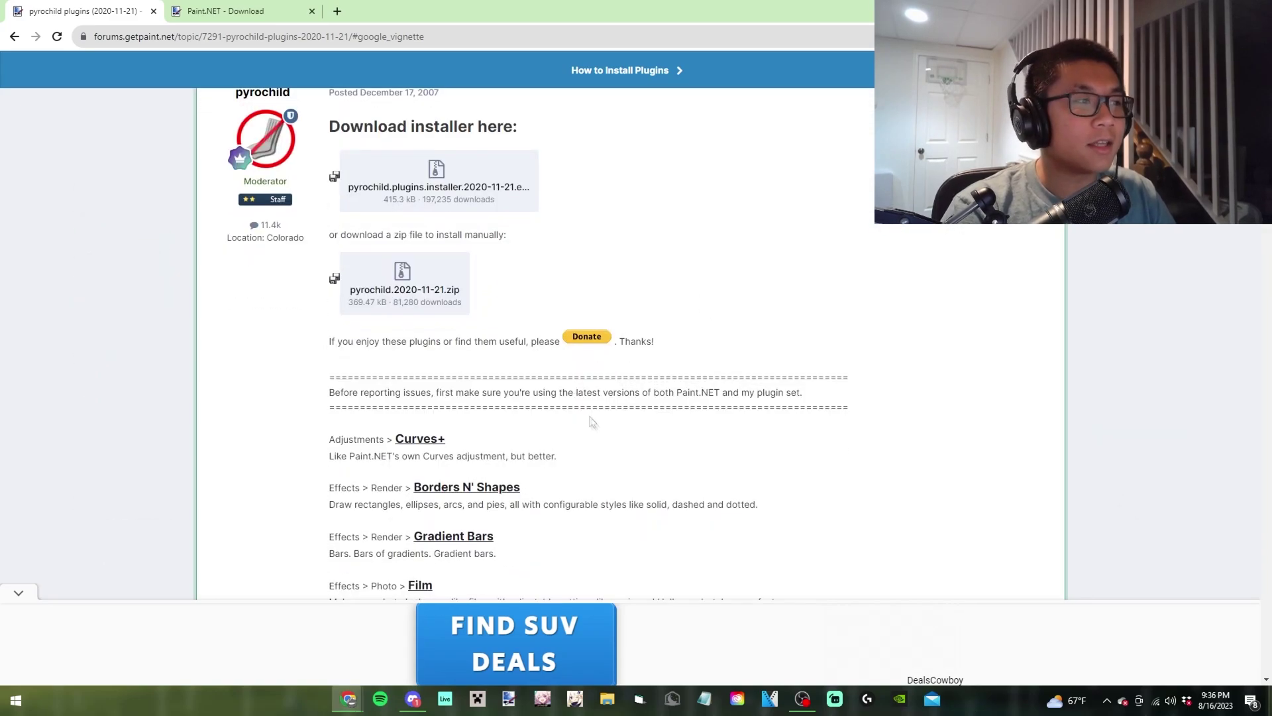
pyautogui.scroll(-1, 591, 422)
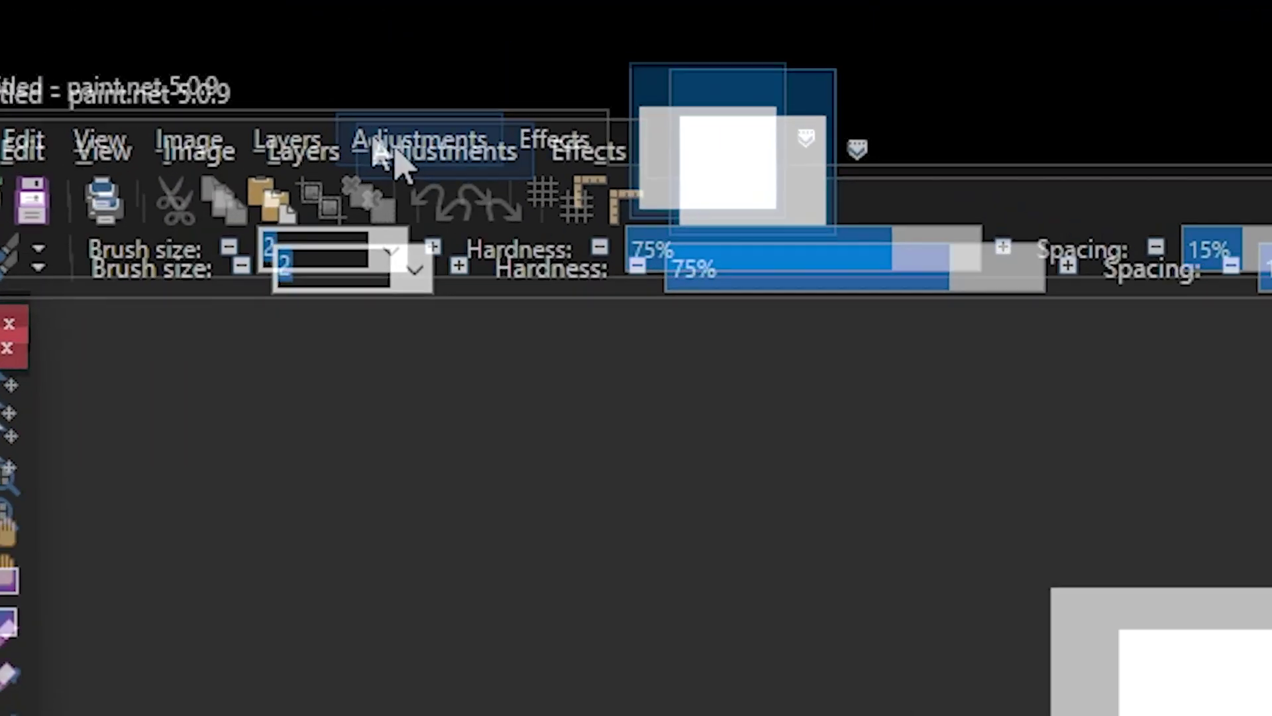
# - Open Adjustments > Gradient Mapping and set one of the gradient stops to bright green
pyautogui.click(150, 26)
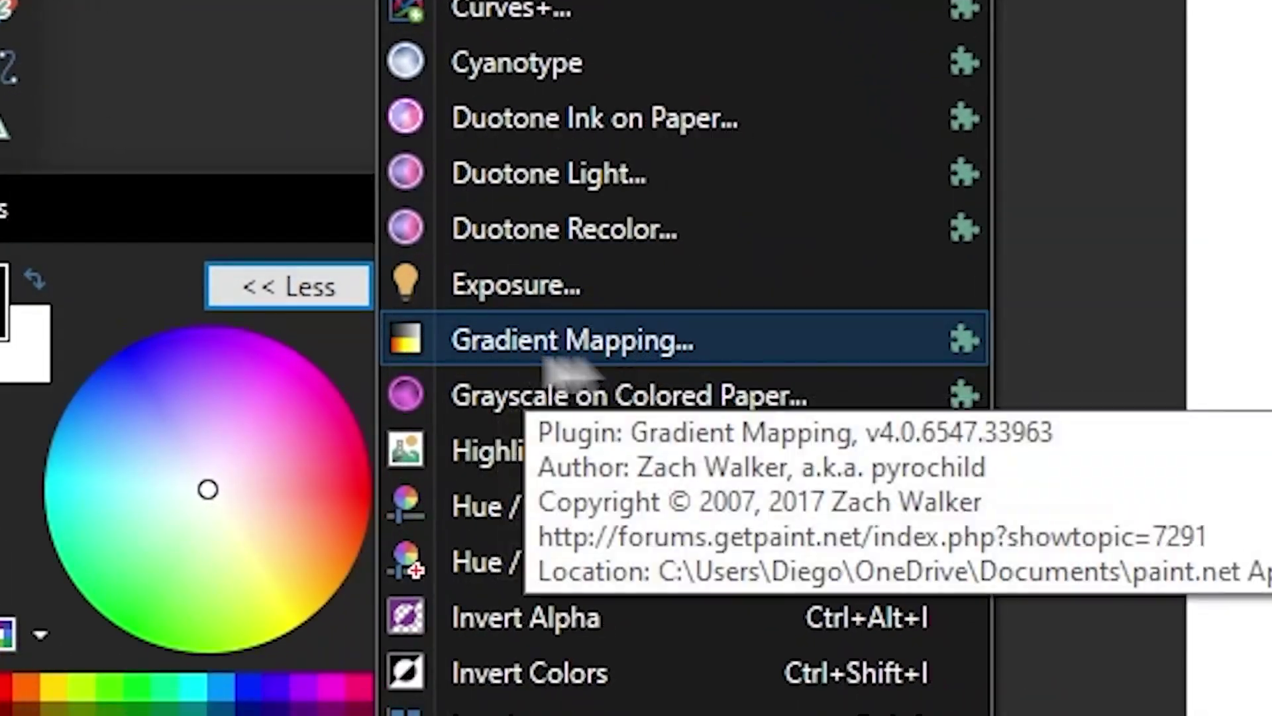
pyautogui.click(538, 352)
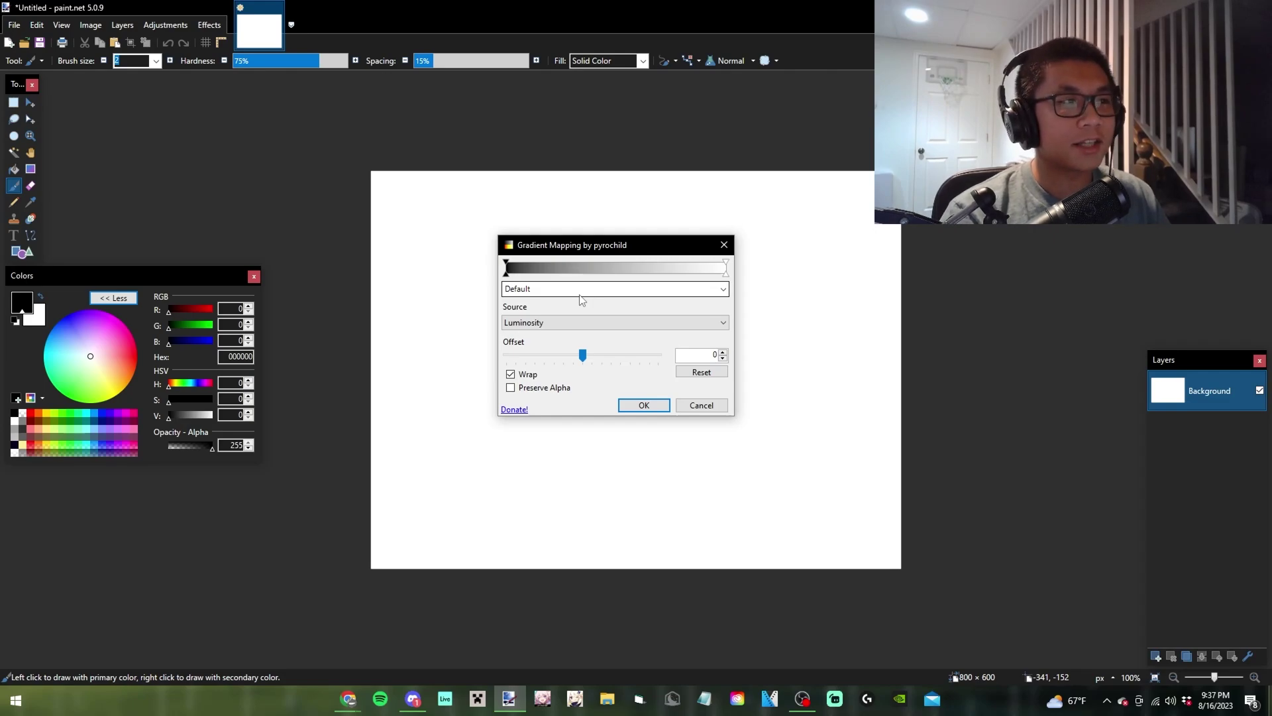
pyautogui.doubleClick(506, 264)
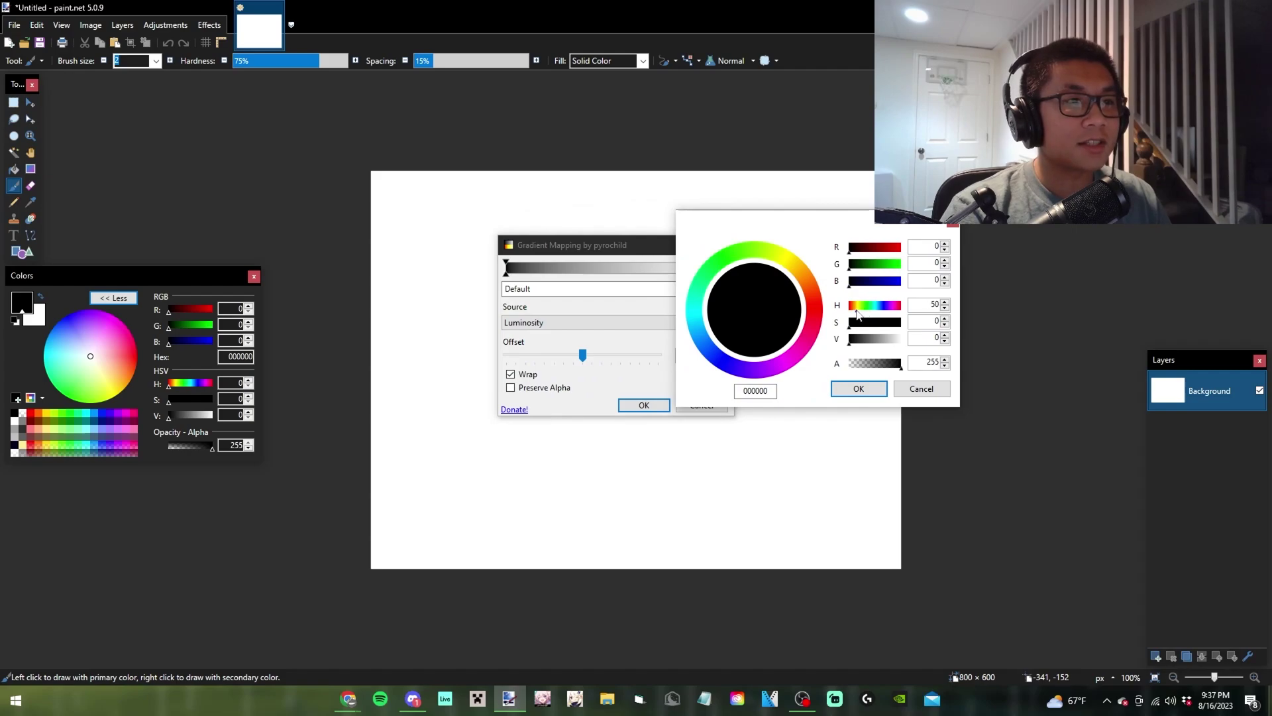
pyautogui.click(859, 389)
pyautogui.doubleClick(660, 277)
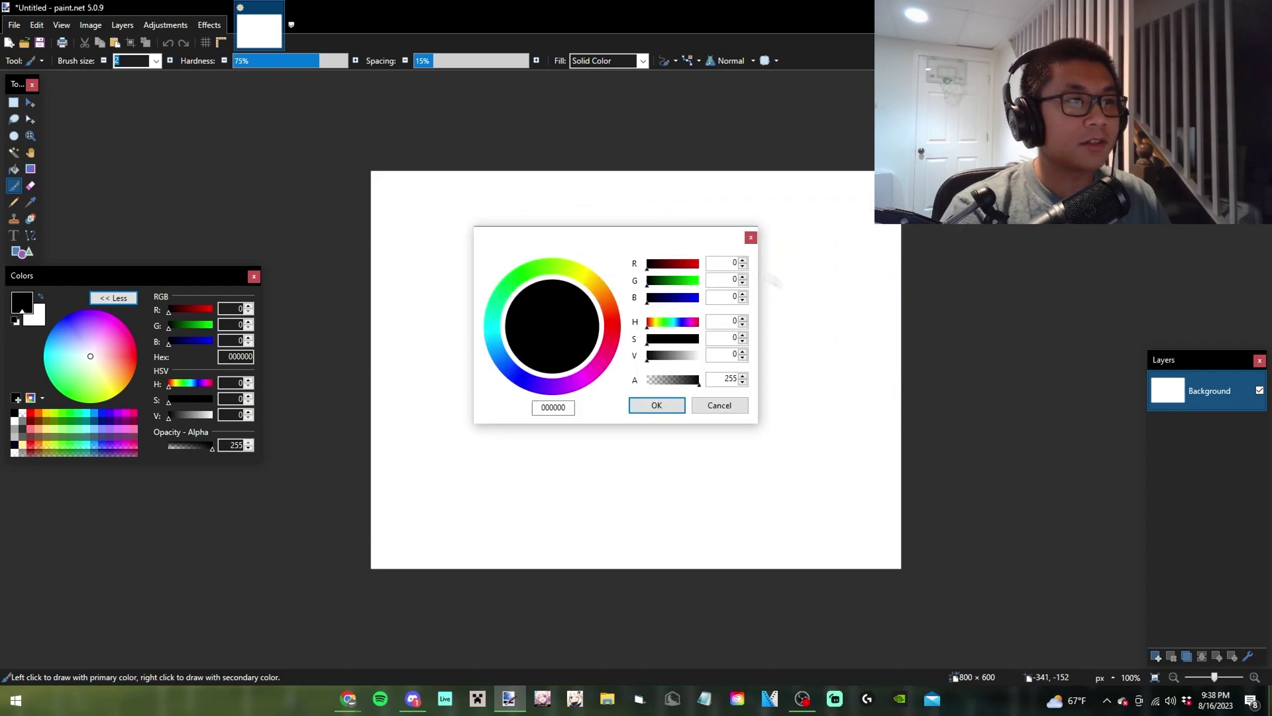
pyautogui.moveTo(668, 280); pyautogui.dragTo(694, 280)
pyautogui.click(656, 405)
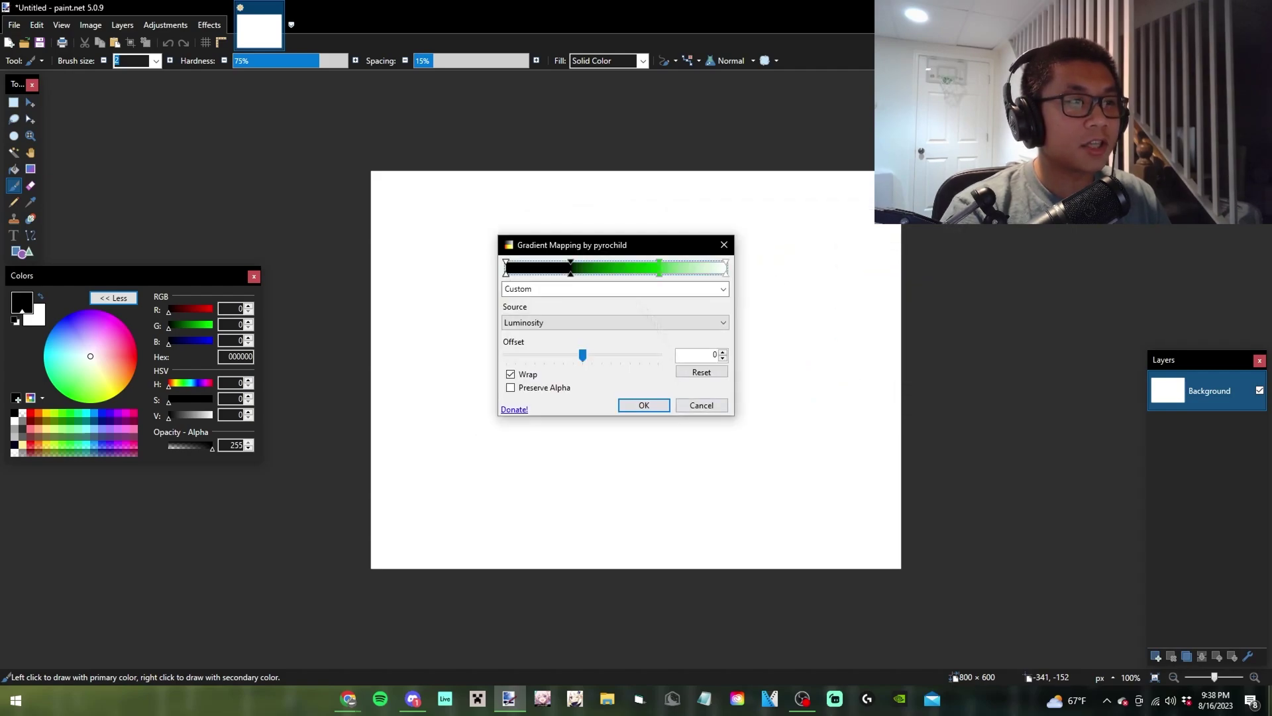
# - Set another stop to pink FFAAAA, move the dialog aside, and turn on Preserve Alpha
pyautogui.doubleClick(527, 272)
pyautogui.moveTo(576, 335); pyautogui.dragTo(594, 277)
pyautogui.press('Return')
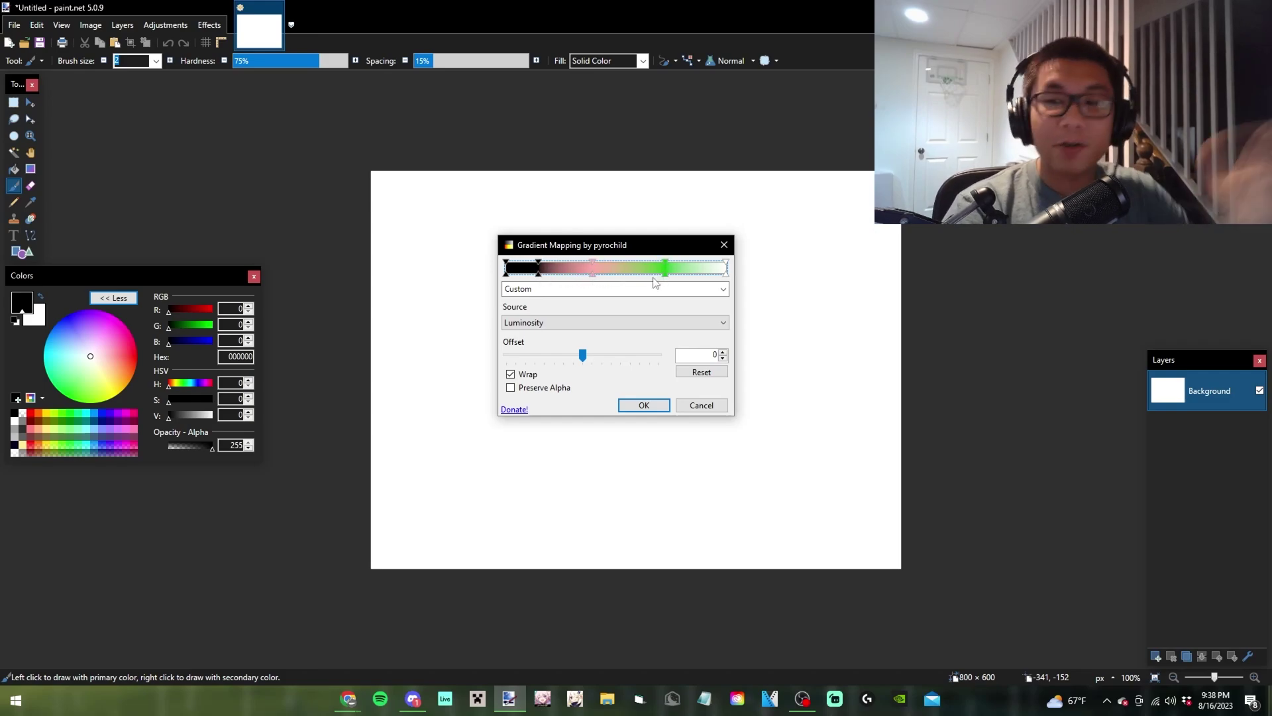
pyautogui.moveTo(564, 246)
pyautogui.mouseDown()
pyautogui.moveTo(507, 285)
pyautogui.moveTo(527, 277)
pyautogui.mouseUp()
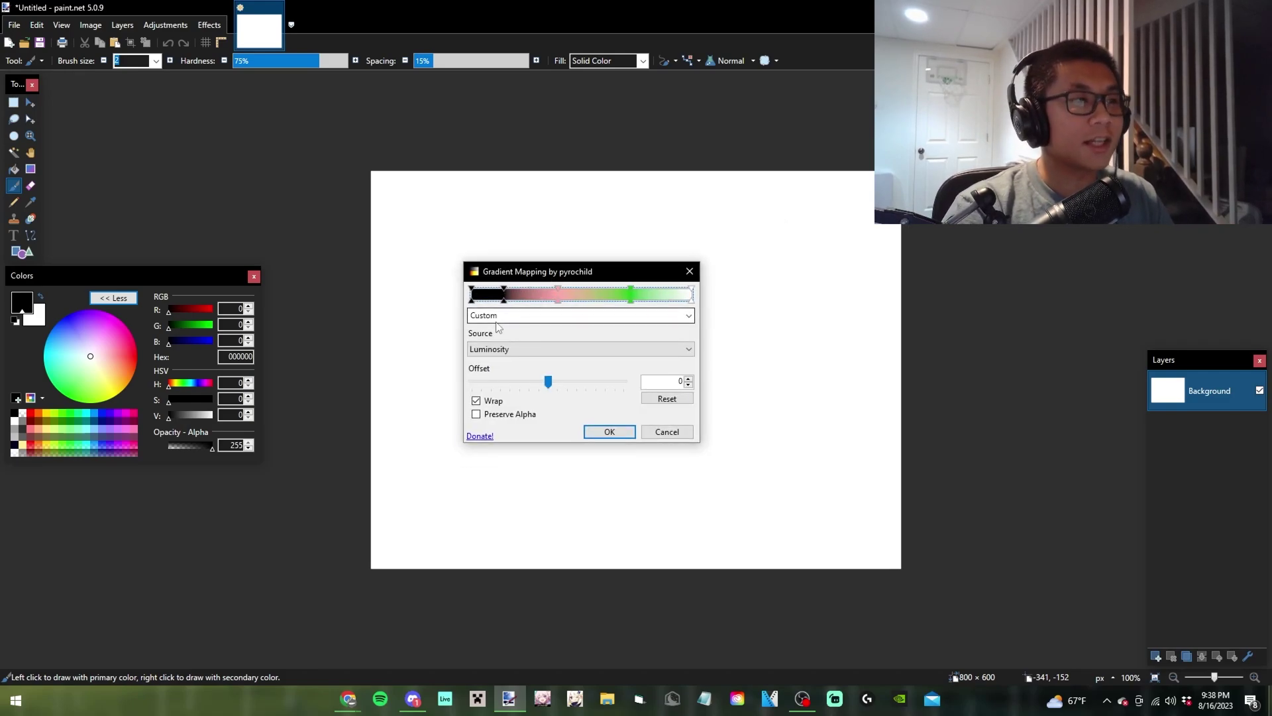
pyautogui.hotkey('alt', 'p')
# - Apply the green mango 2 preset to the sword, then the gold sad preset
pyautogui.click(527, 316)
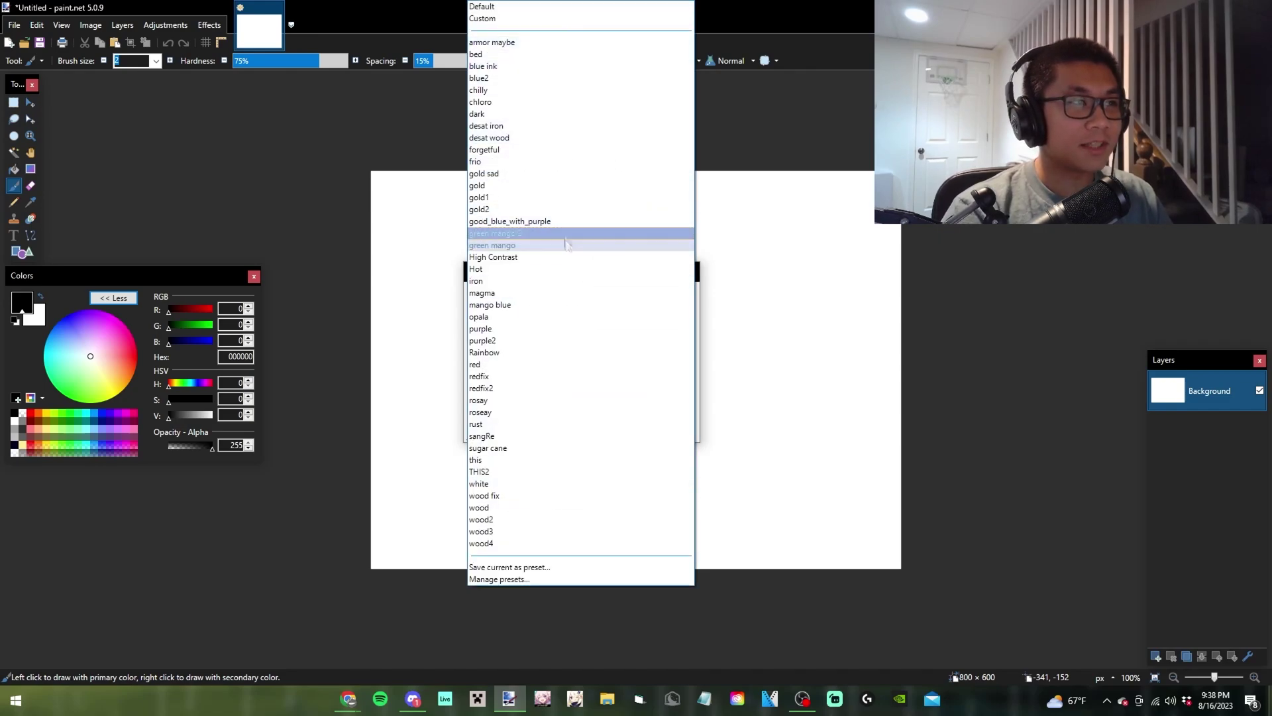
pyautogui.click(701, 276)
pyautogui.moveTo(605, 272)
pyautogui.mouseDown()
pyautogui.moveTo(572, 275)
pyautogui.moveTo(587, 274)
pyautogui.mouseUp()
pyautogui.click(530, 318)
pyautogui.click(497, 233)
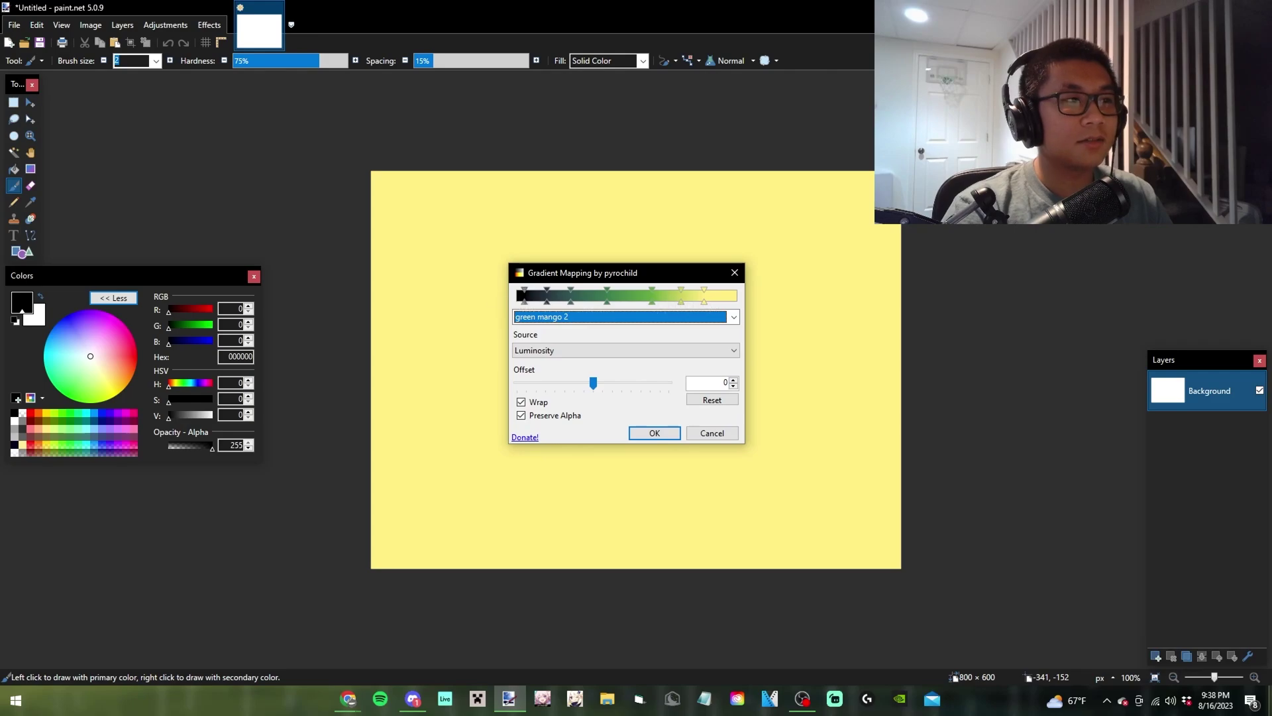
pyautogui.click(627, 314)
pyautogui.click(610, 212)
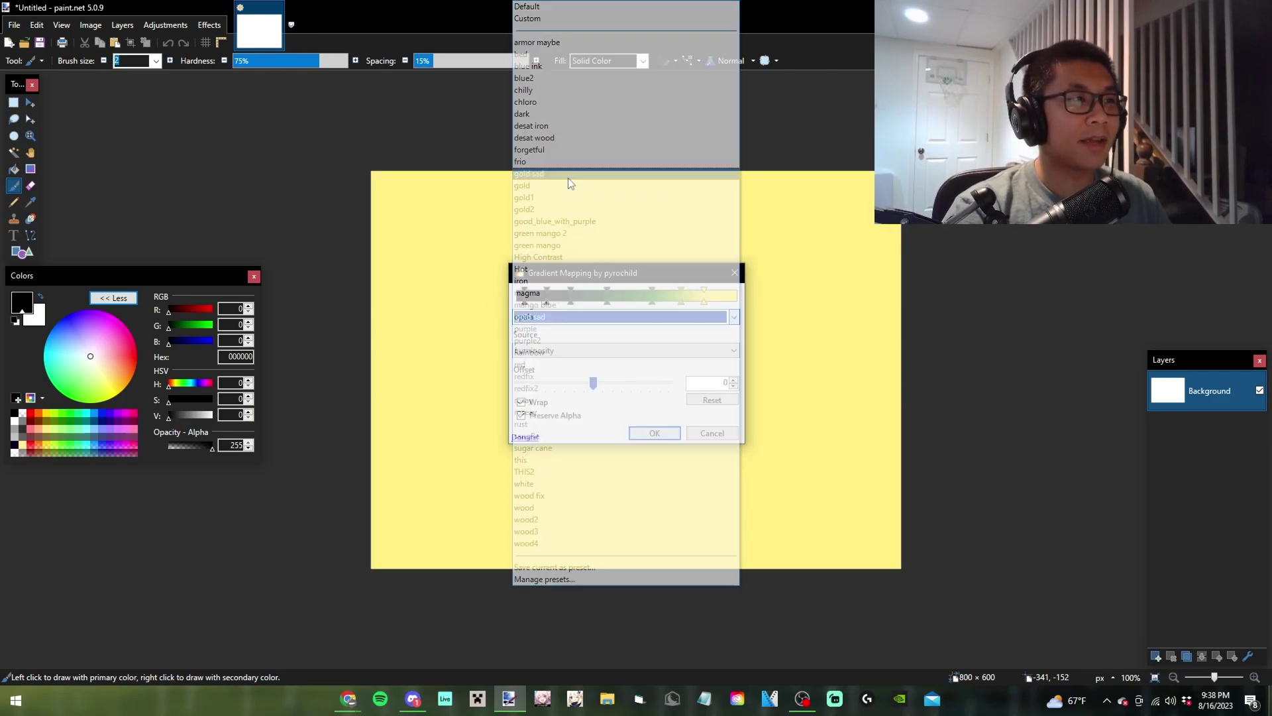
pyautogui.moveTo(593, 274); pyautogui.dragTo(581, 270)
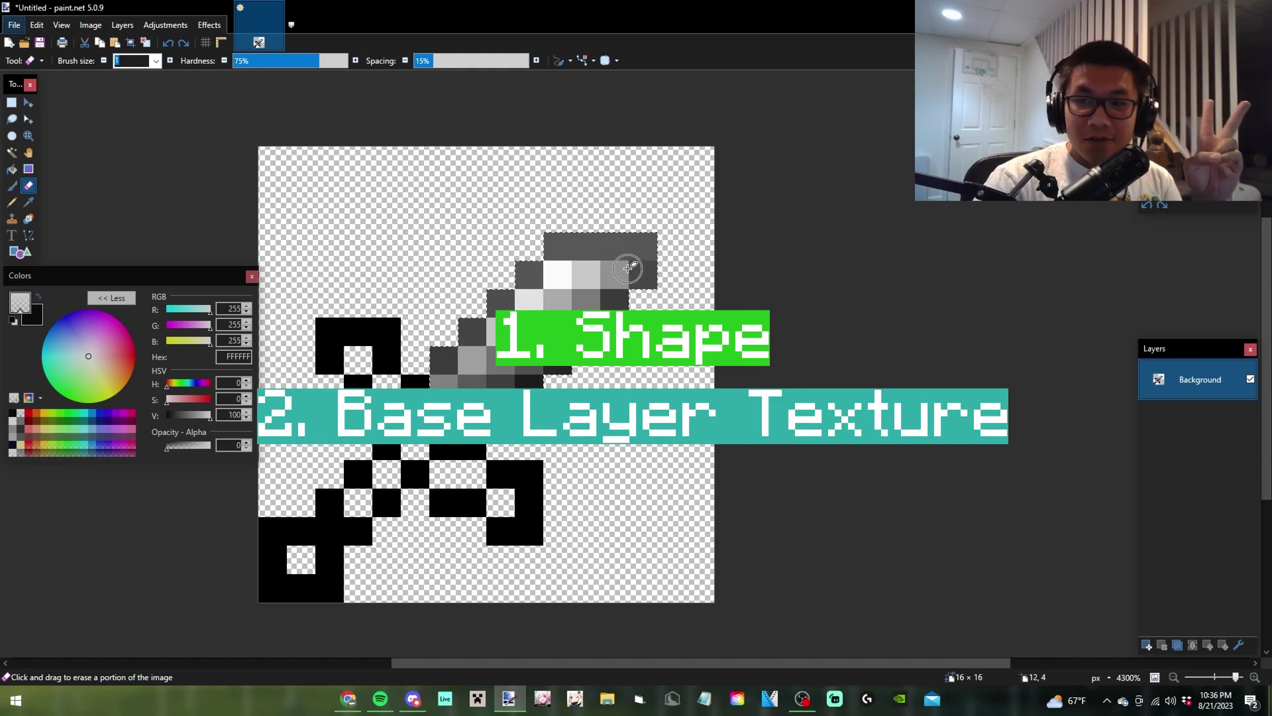
# - Open Gradient Mapping, set the dark-end stop to green 15DB3A, and slide it along the gradient
pyautogui.click(166, 25)
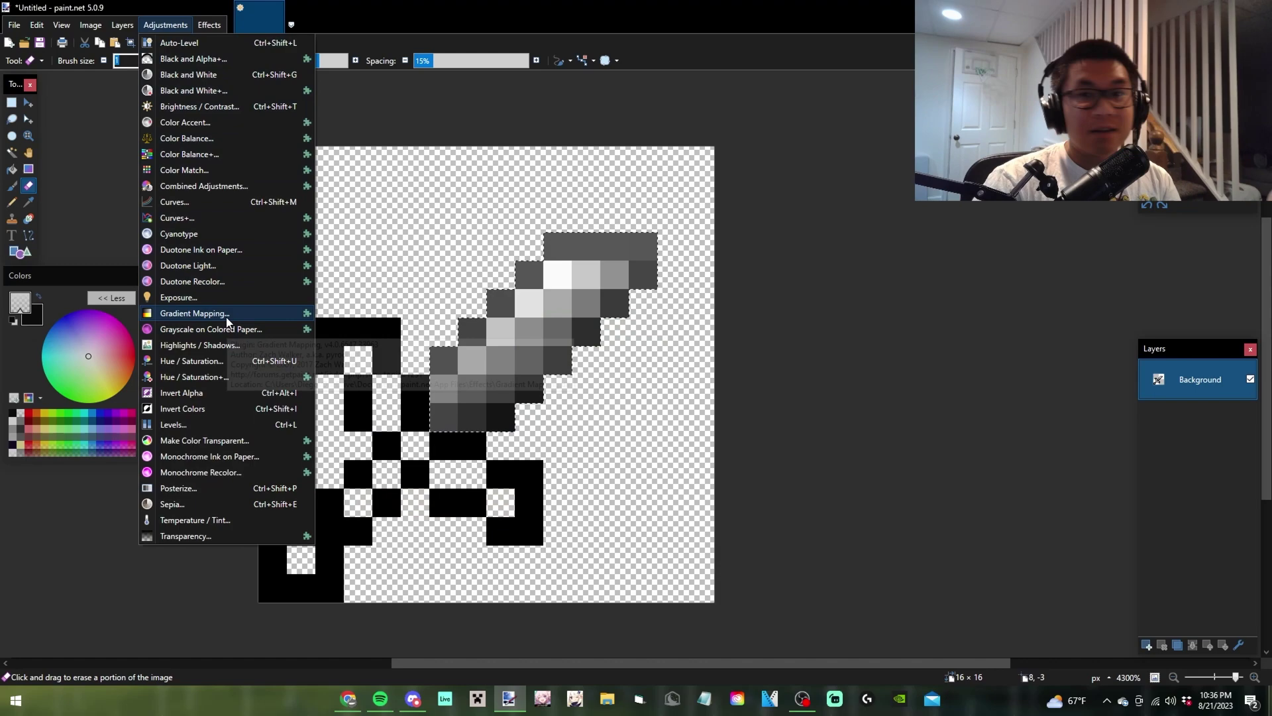
pyautogui.click(195, 313)
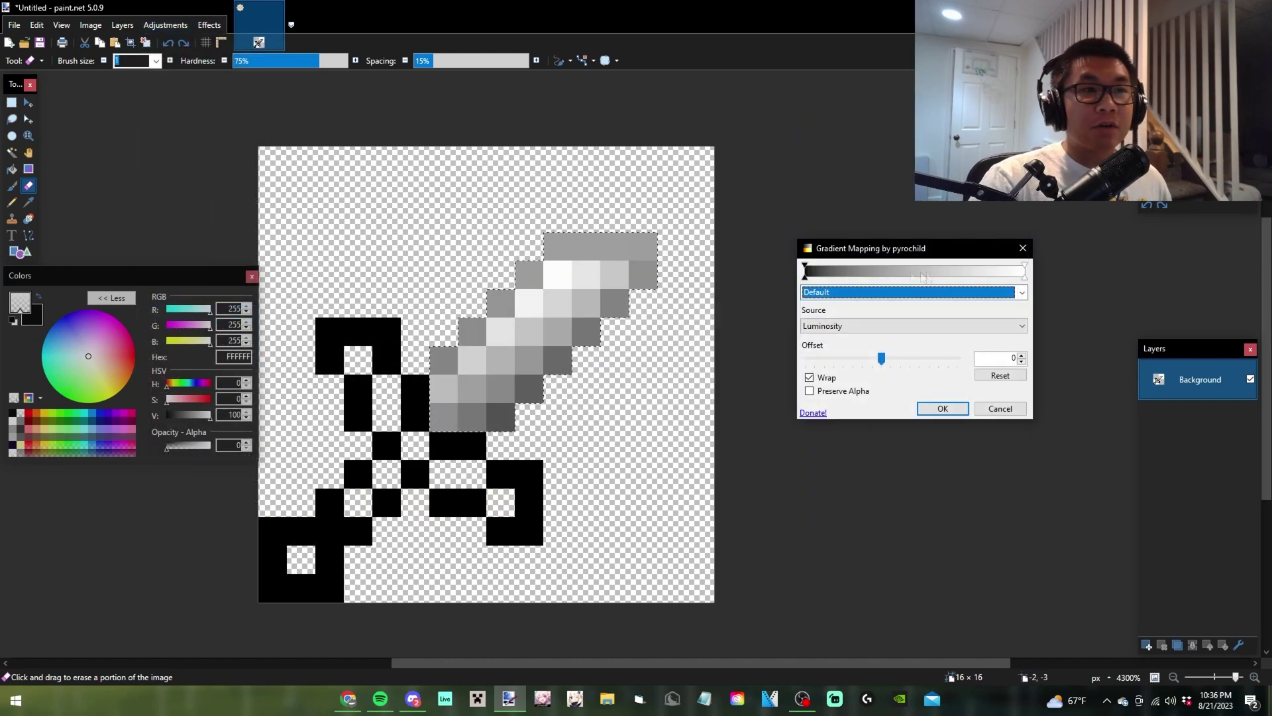
pyautogui.doubleClick(806, 272)
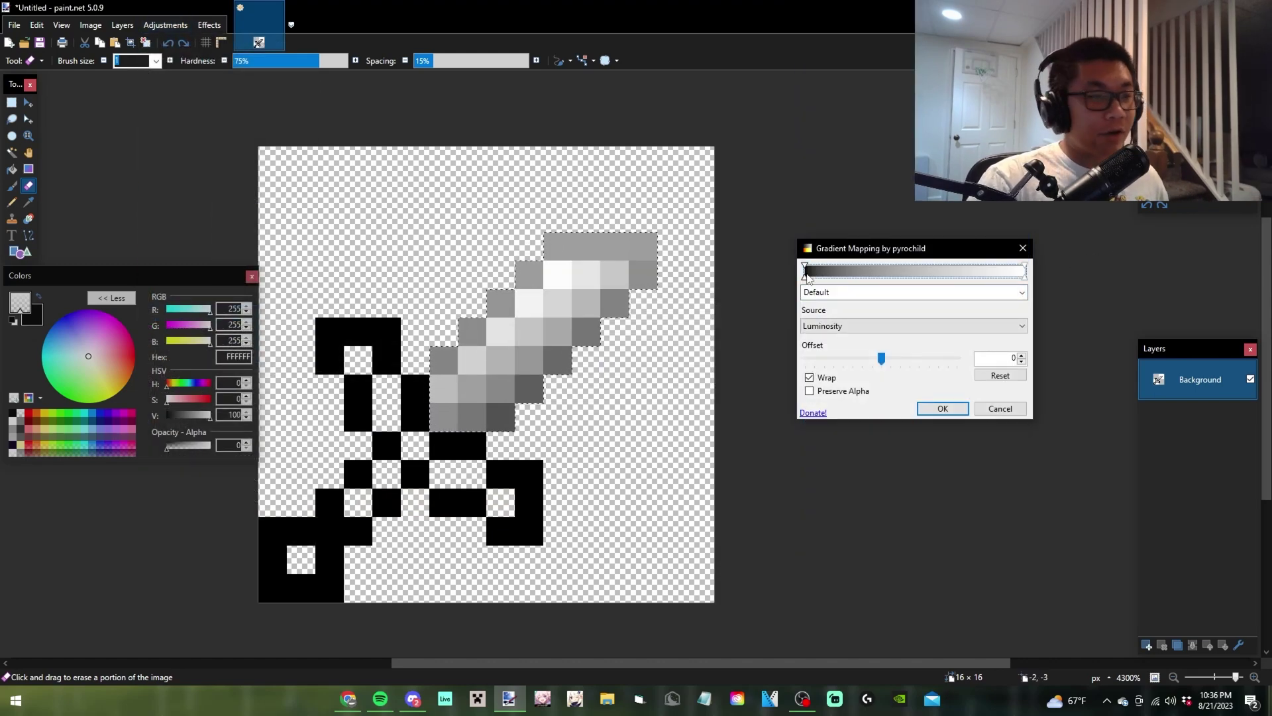
pyautogui.write('15DB3A')
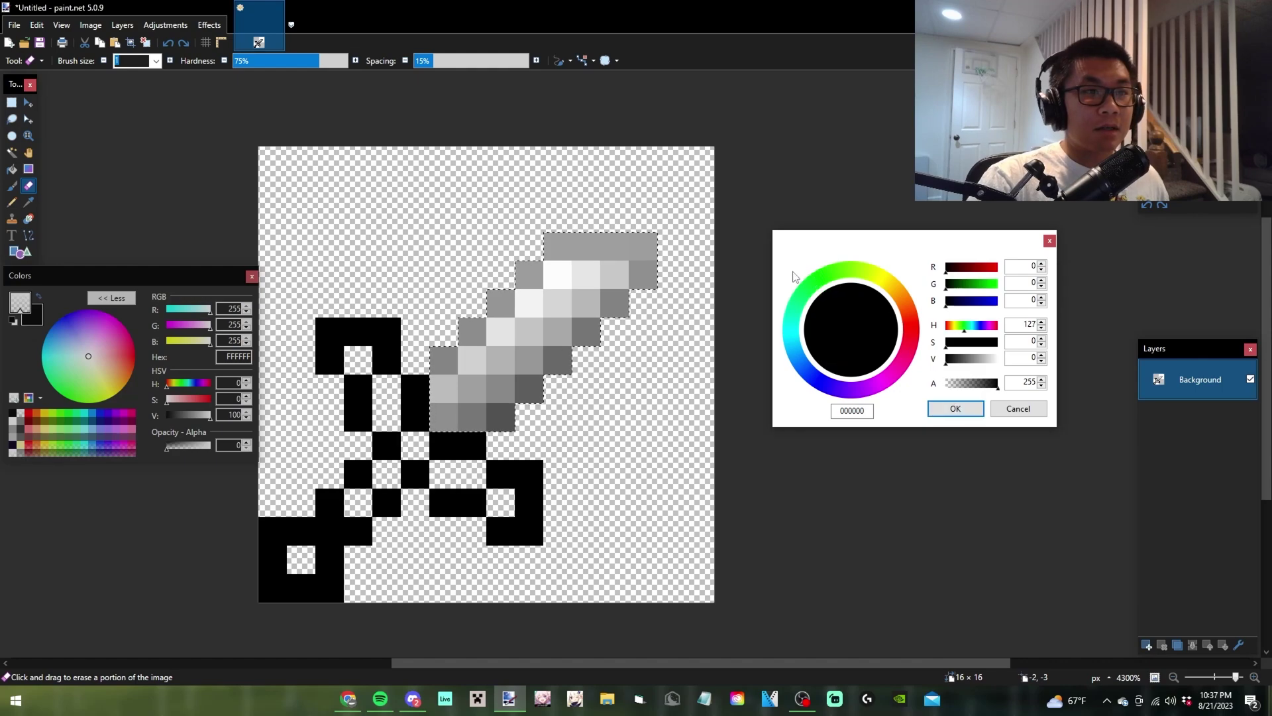
pyautogui.click(963, 410)
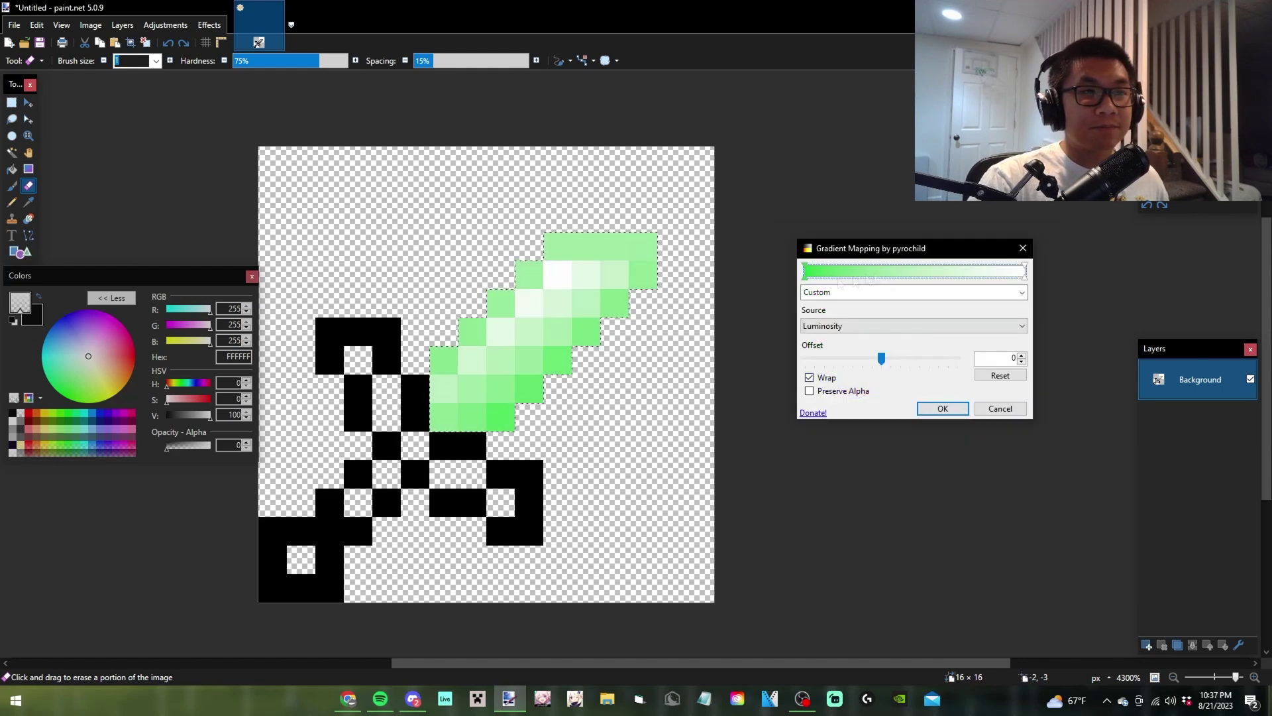
pyautogui.moveTo(810, 275); pyautogui.dragTo(984, 277)
# - Give the middle stop a darker green and the black end a very dark green for shadows
pyautogui.doubleClick(863, 278)
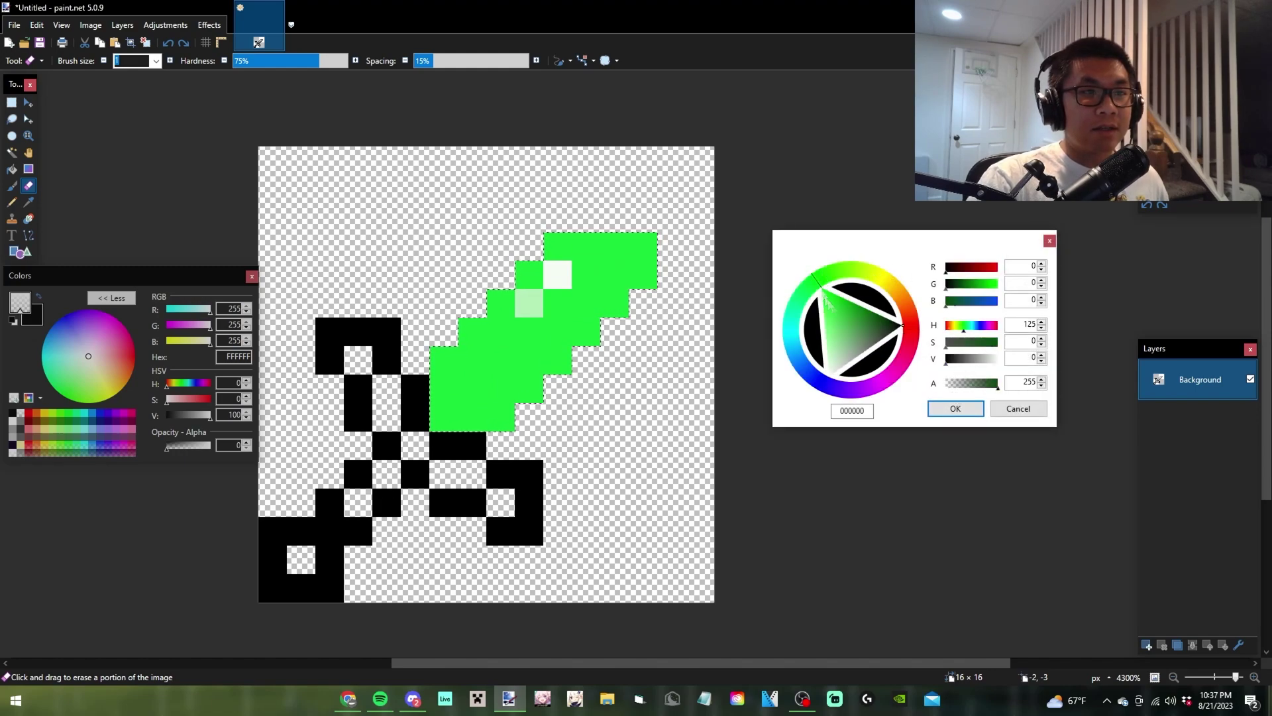
pyautogui.moveTo(840, 328); pyautogui.dragTo(871, 329)
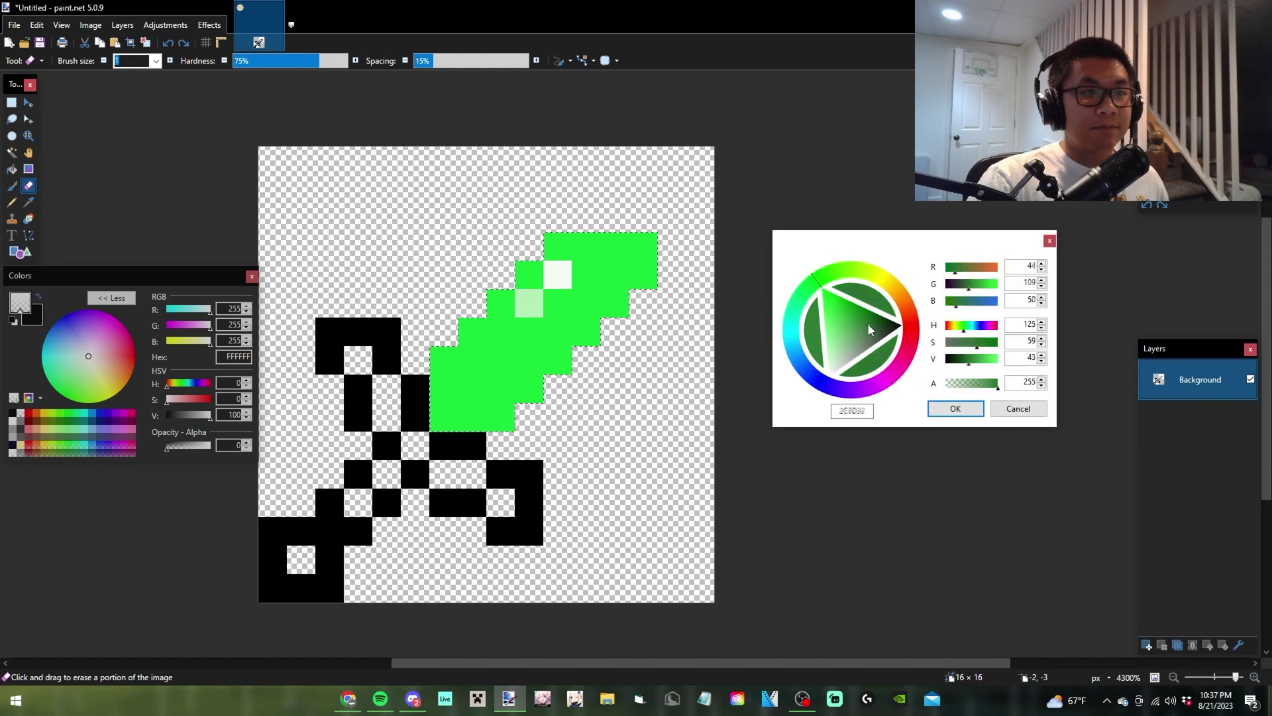
pyautogui.click(956, 408)
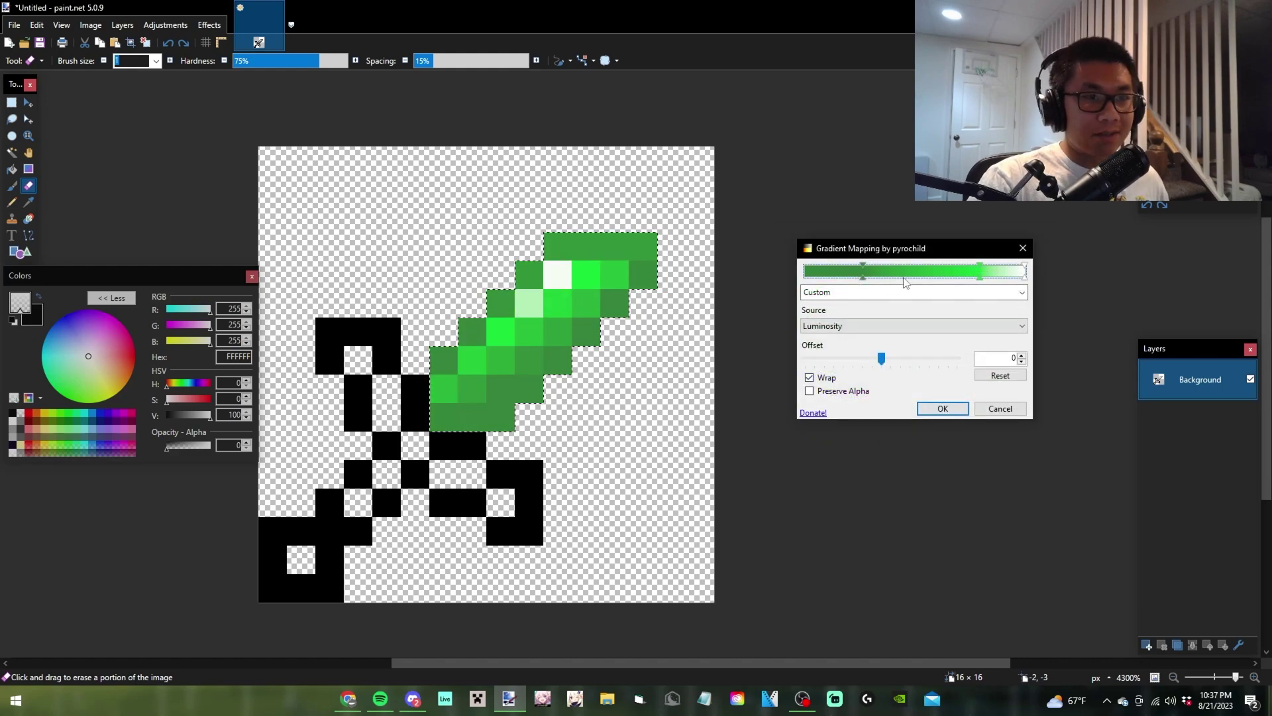
pyautogui.moveTo(874, 279); pyautogui.dragTo(901, 280)
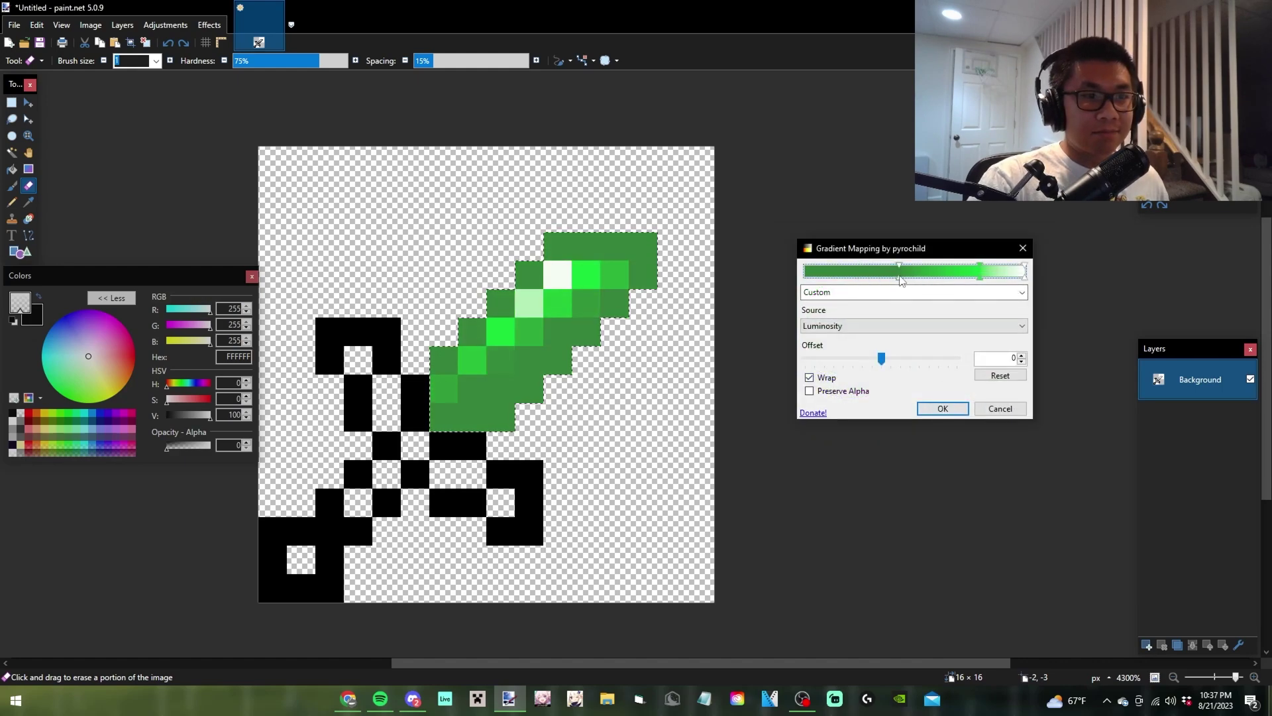
pyautogui.doubleClick(834, 275)
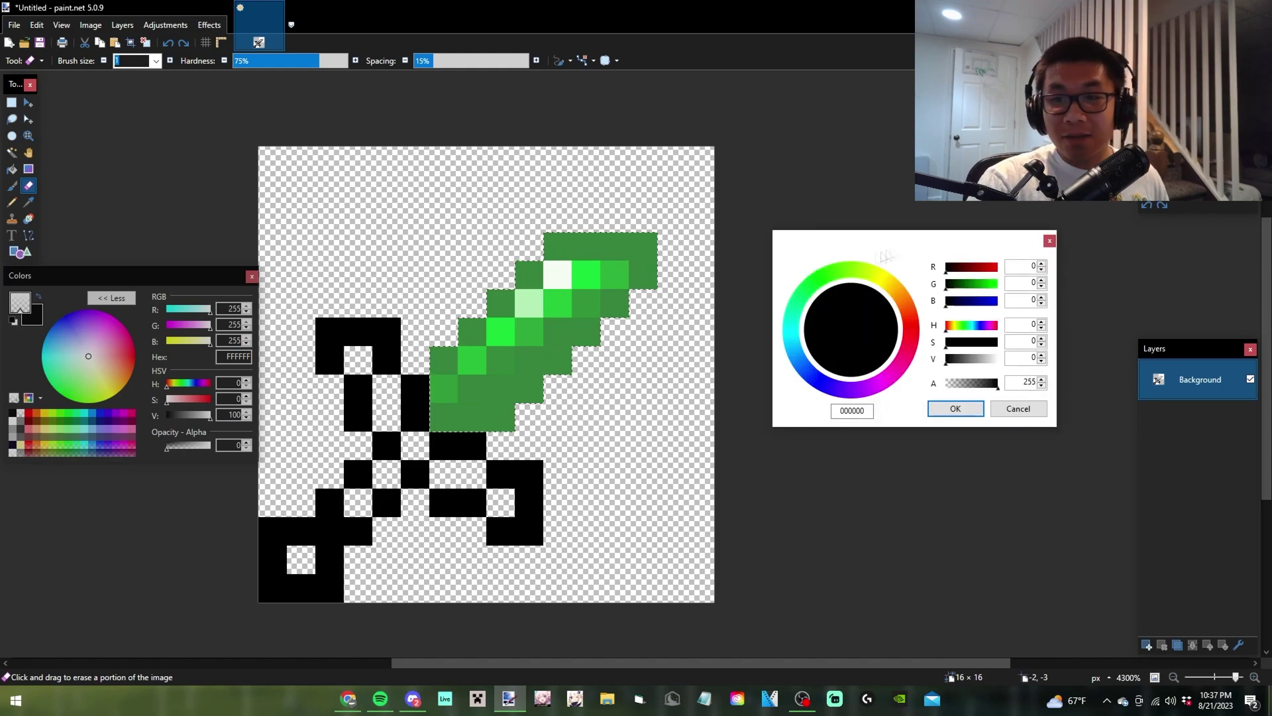
pyautogui.click(825, 314)
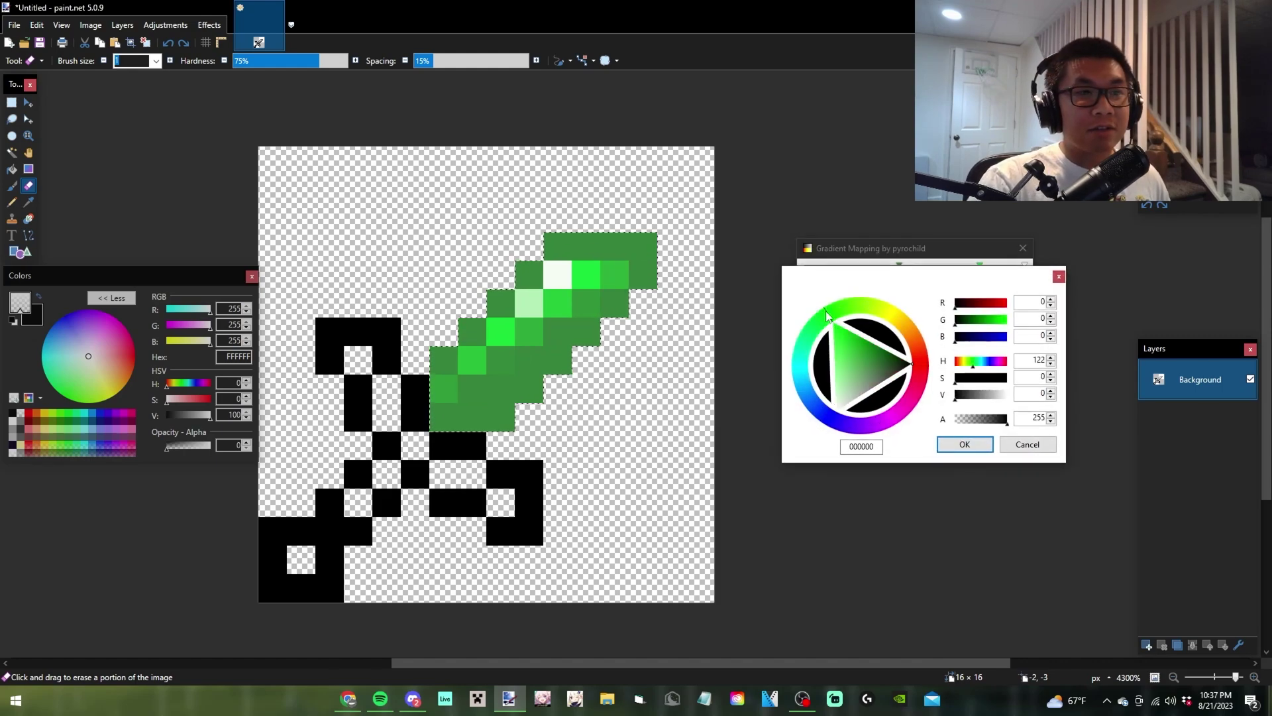
pyautogui.moveTo(856, 356); pyautogui.dragTo(875, 361)
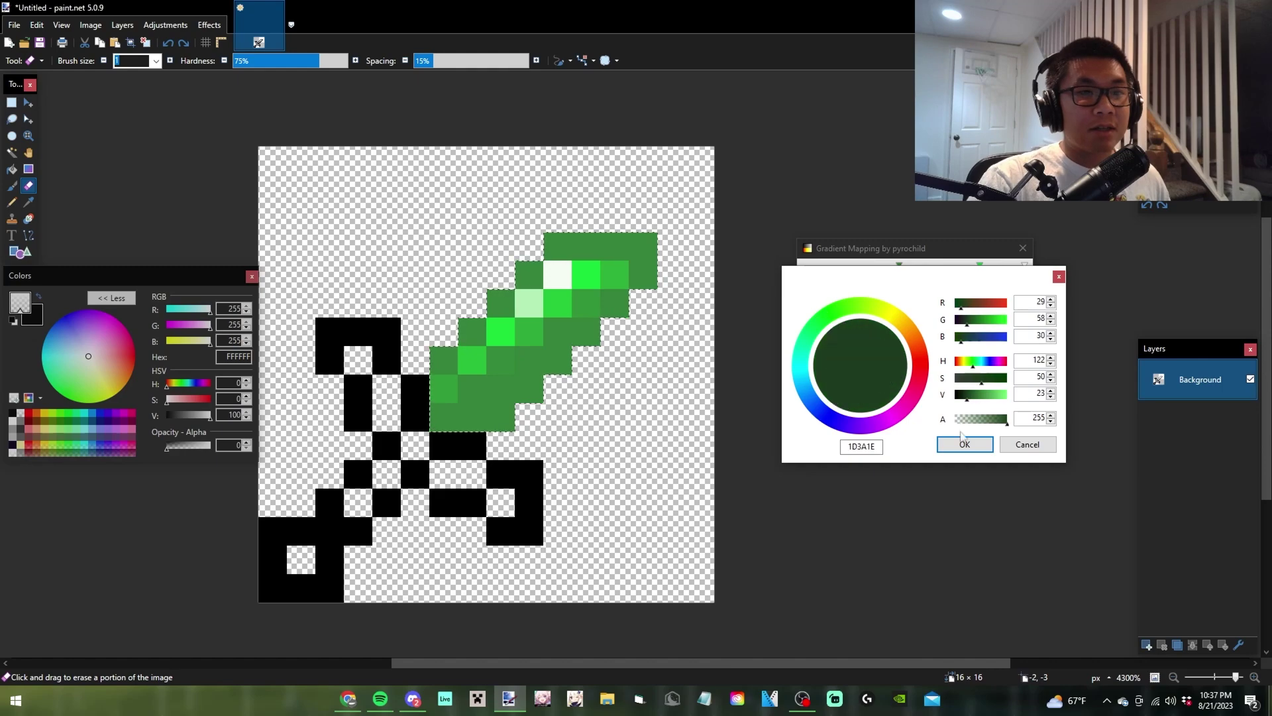
pyautogui.click(965, 444)
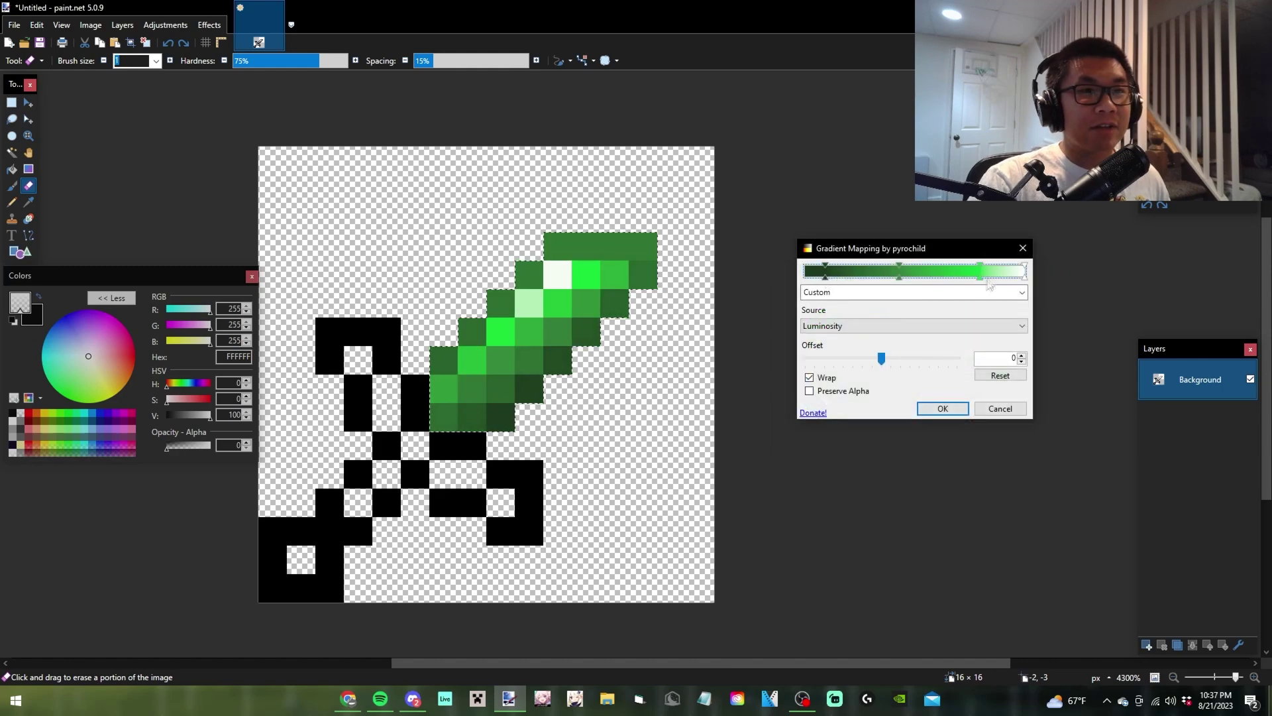
# - Set the highlight end to bright saturated green and reposition the darkest and third stops
pyautogui.doubleClick(1026, 278)
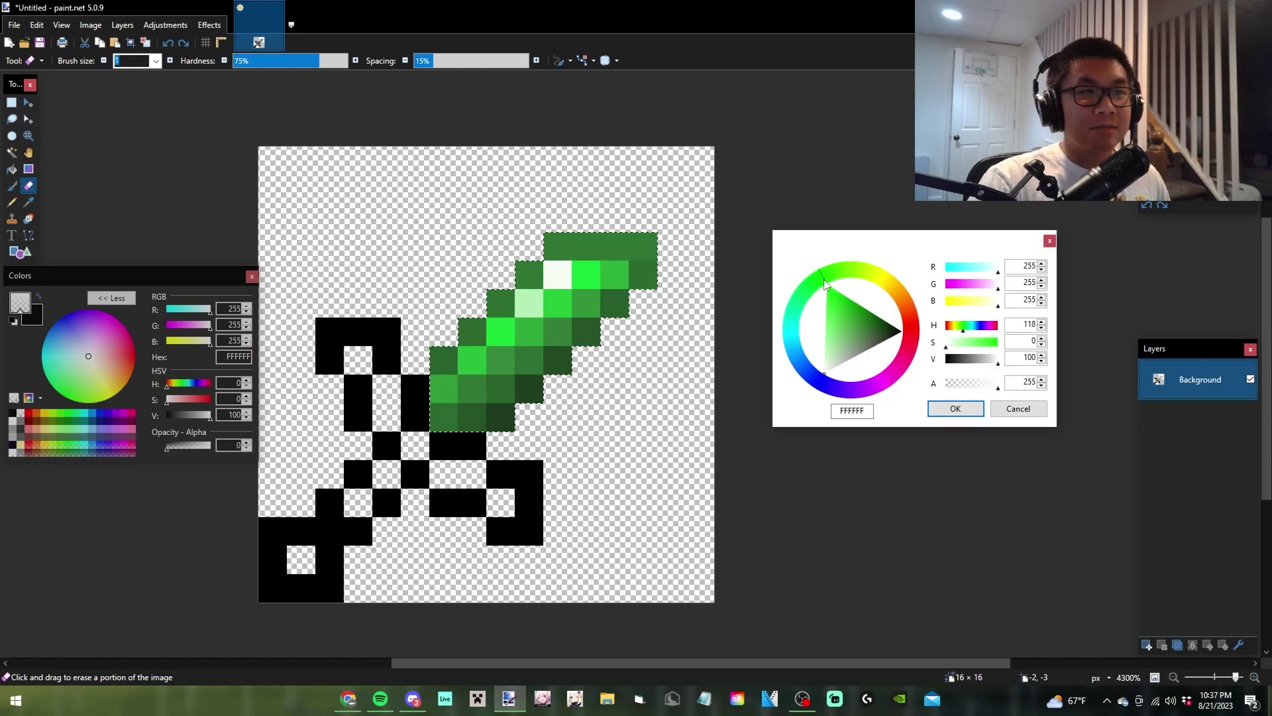
pyautogui.moveTo(844, 313); pyautogui.dragTo(829, 292)
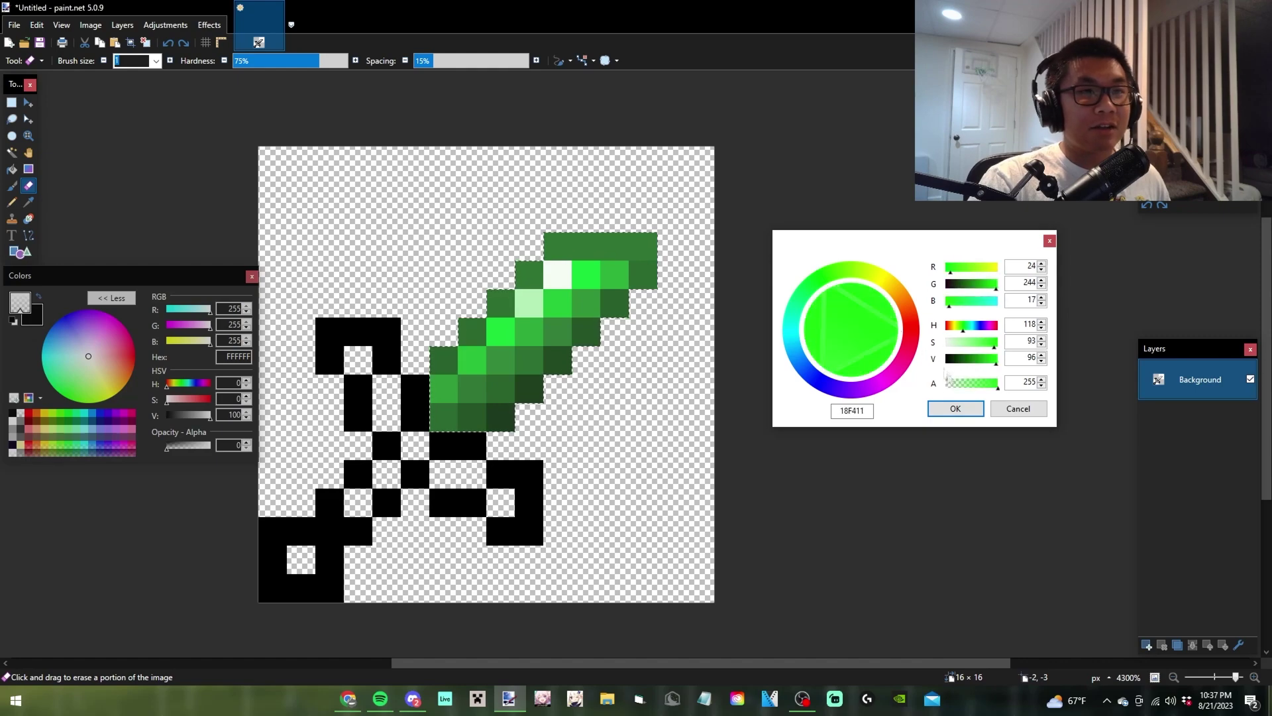
pyautogui.click(947, 411)
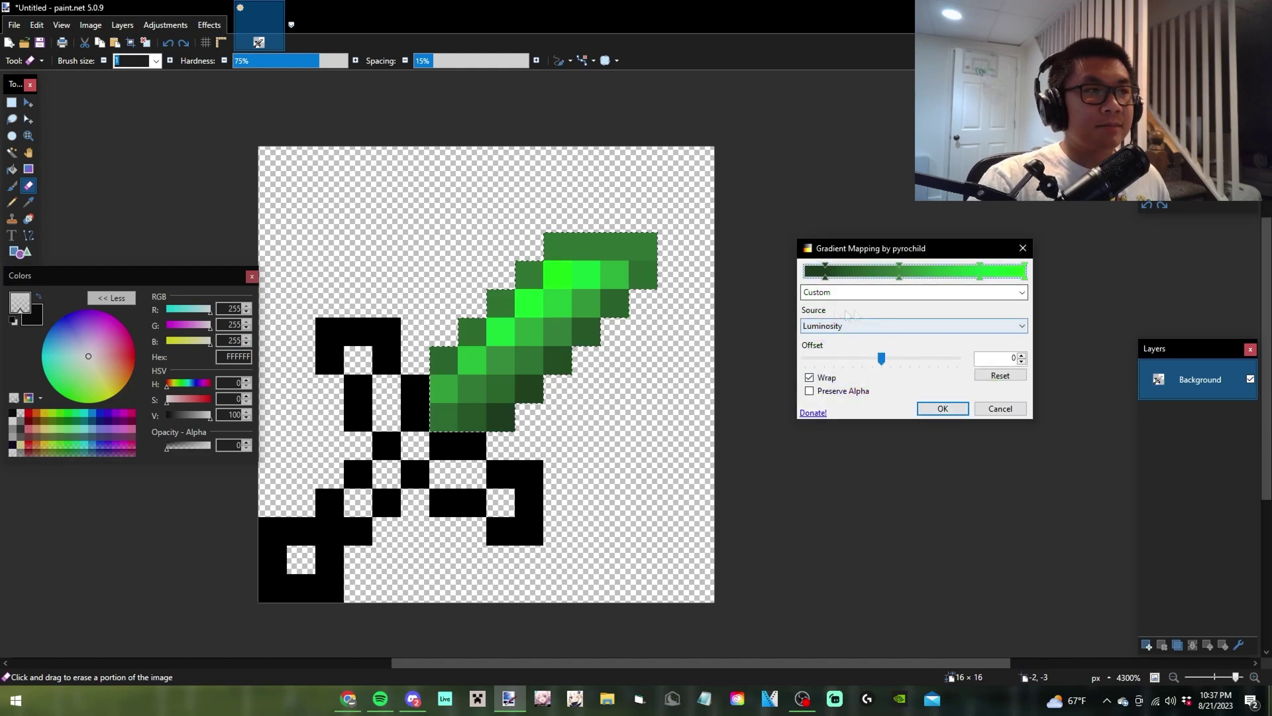
pyautogui.moveTo(826, 278)
pyautogui.mouseDown()
pyautogui.moveTo(928, 281)
pyautogui.moveTo(903, 281)
pyautogui.mouseUp()
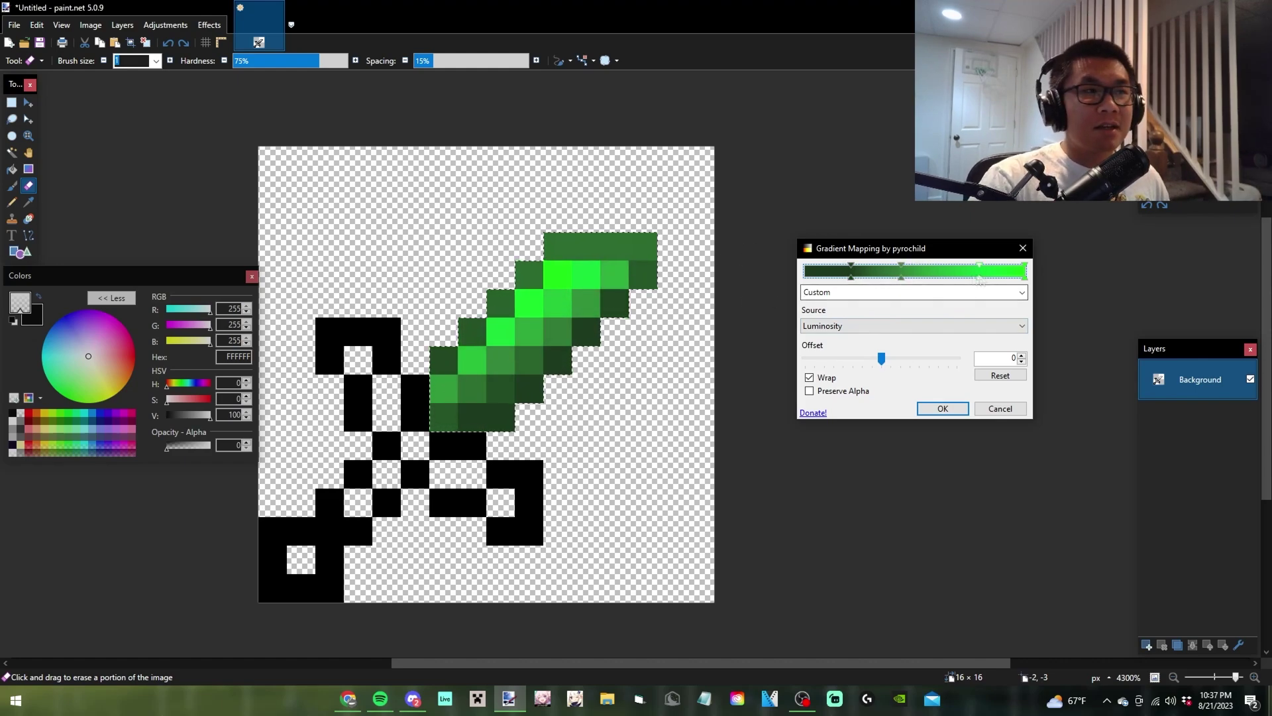
pyautogui.moveTo(980, 279); pyautogui.dragTo(979, 279)
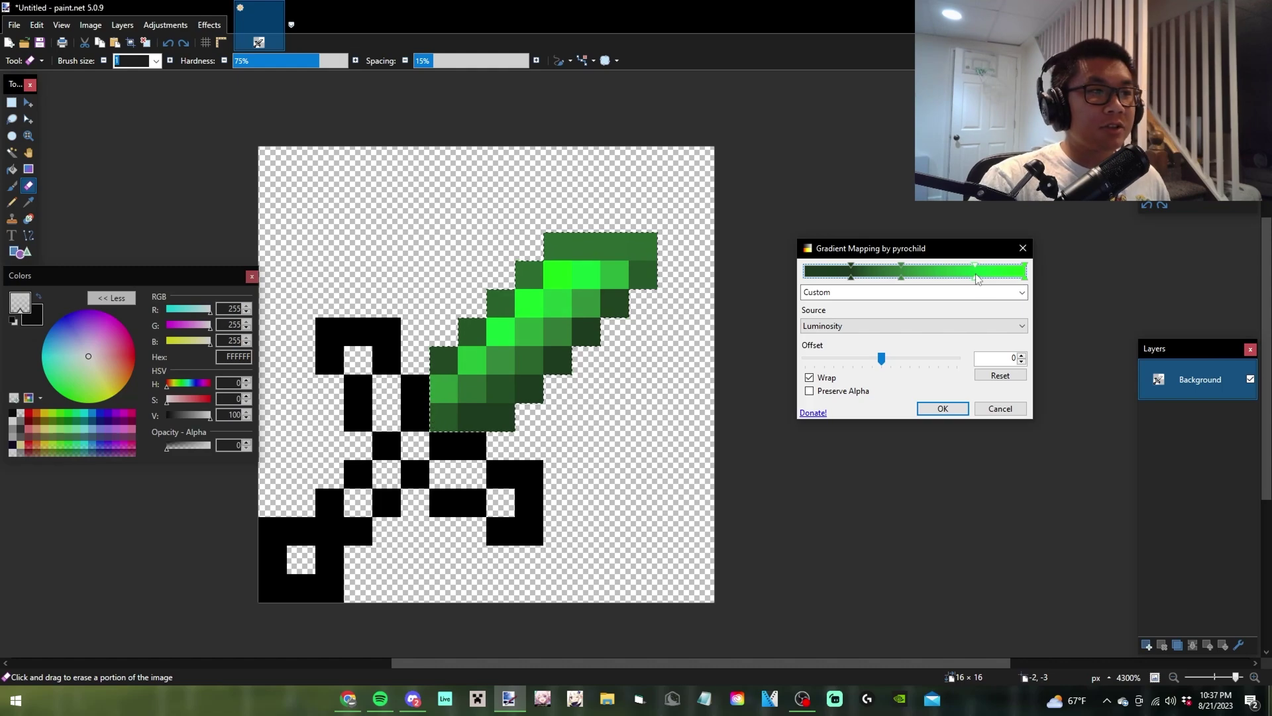
# - Change the gradient's right end to white and nudge the light stop to tint the brightest pixel
pyautogui.doubleClick(1025, 278)
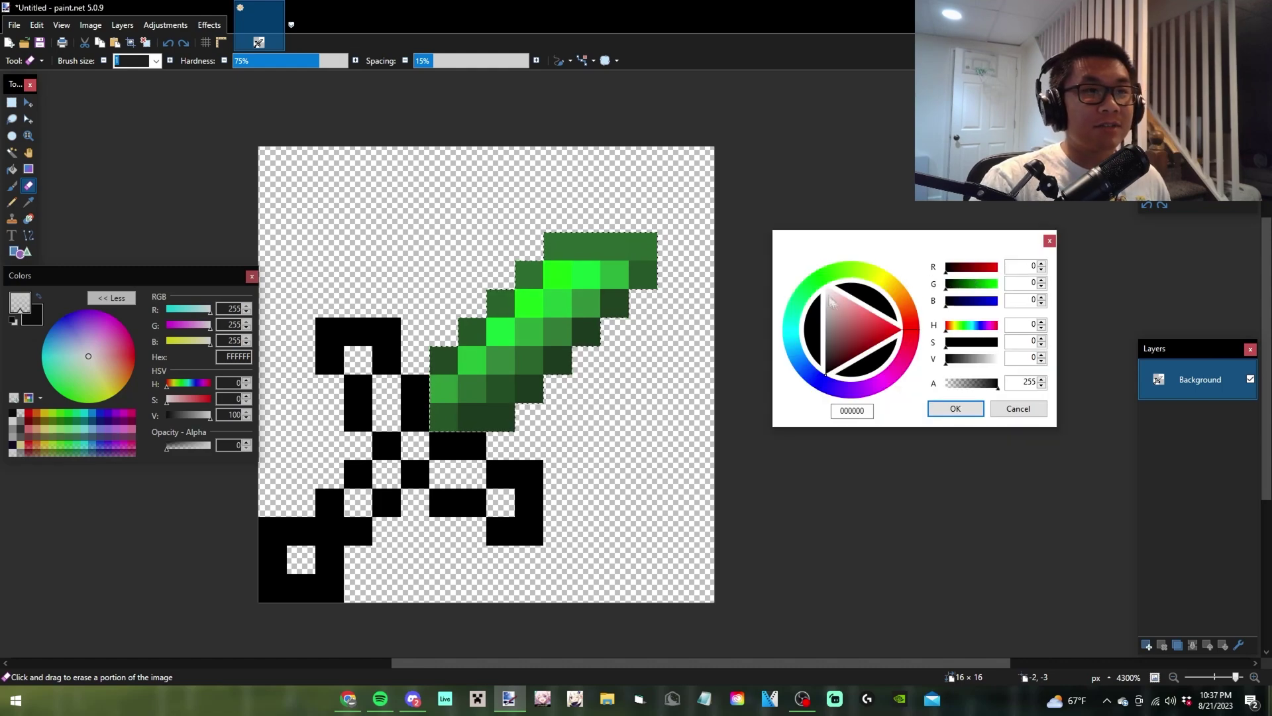
pyautogui.click(830, 300)
pyautogui.click(955, 408)
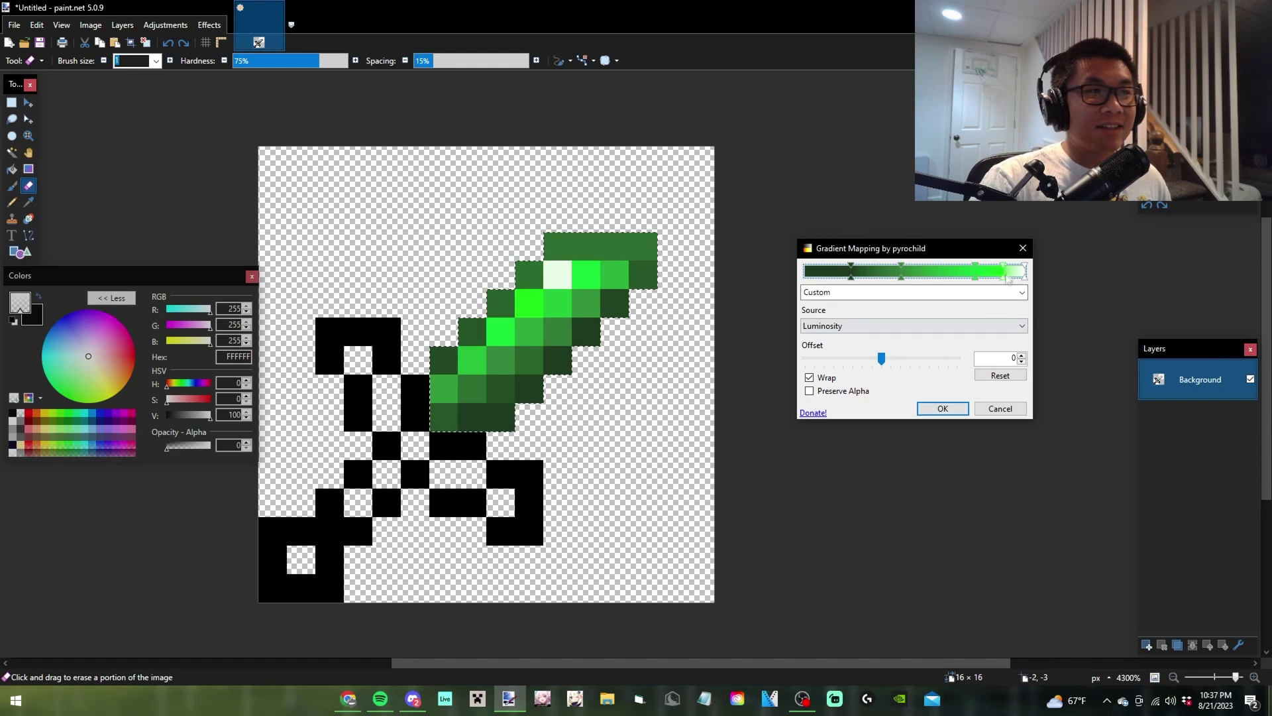
pyautogui.moveTo(1005, 282); pyautogui.dragTo(1020, 279)
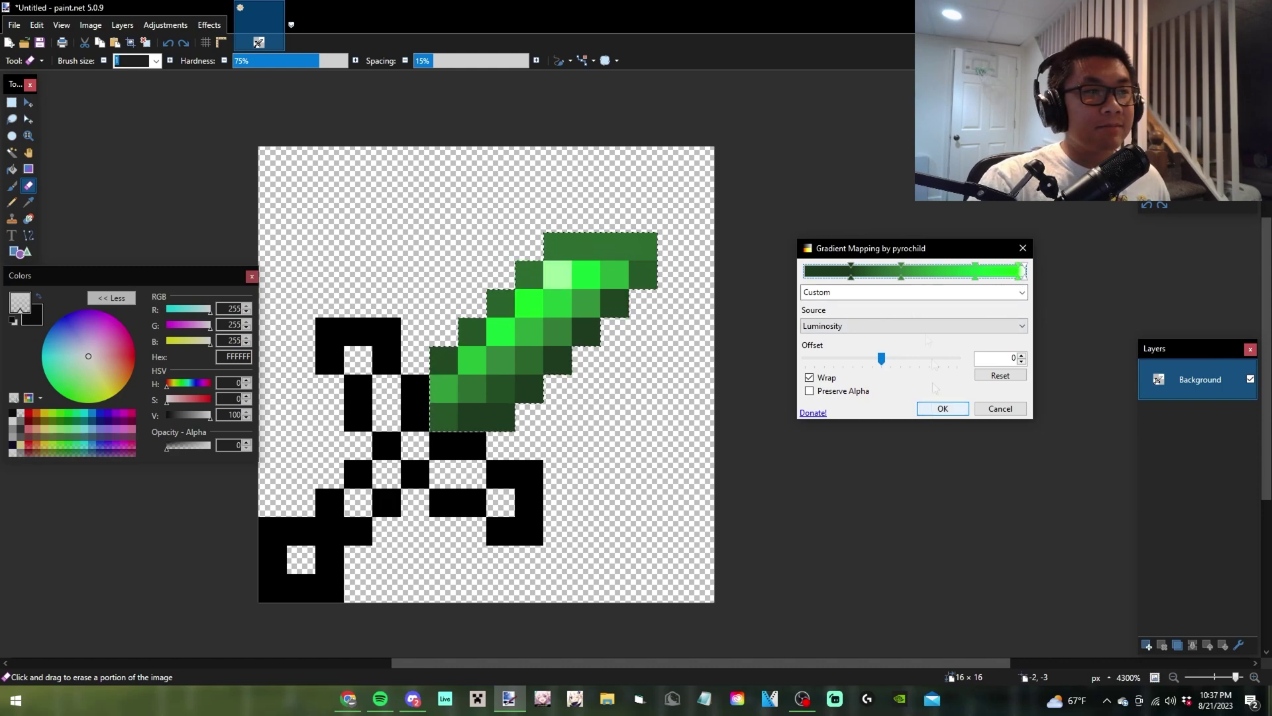
pyautogui.click(856, 292)
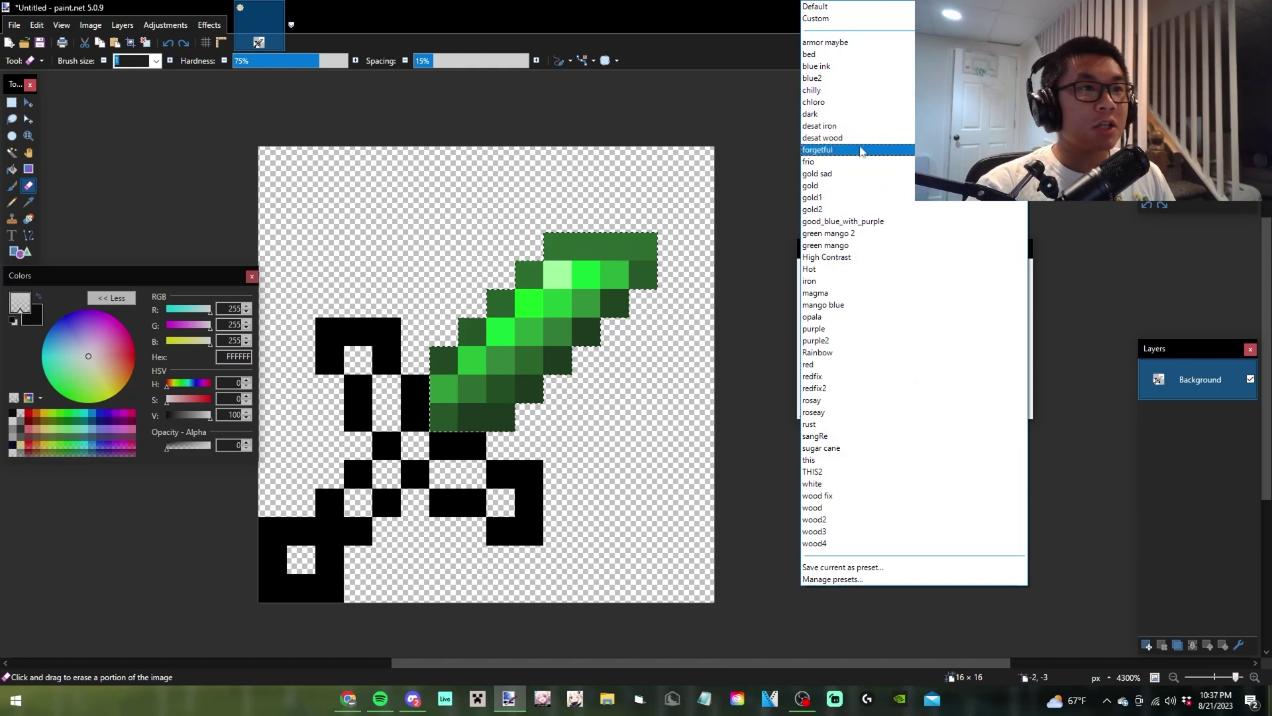
# - Preview the Hot, iron and magma presets on the sword, adjusting the magma gradient's stops
pyautogui.click(860, 270)
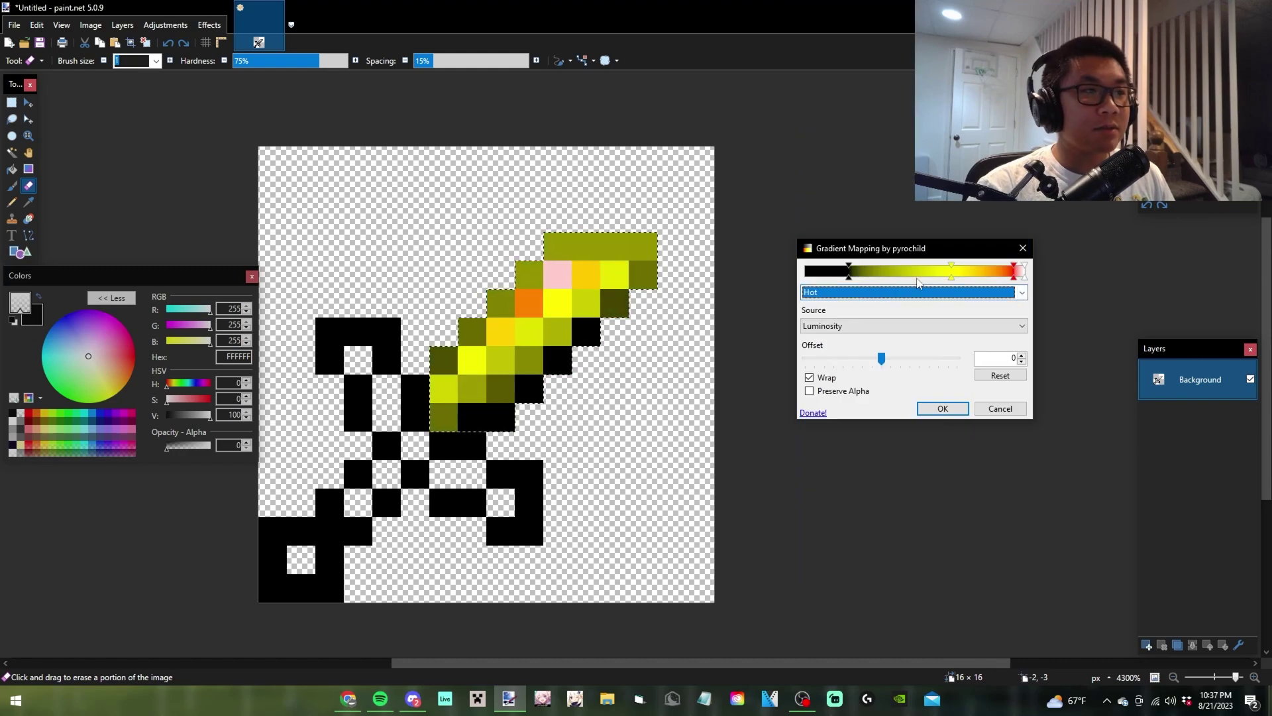
pyautogui.click(896, 293)
pyautogui.click(884, 281)
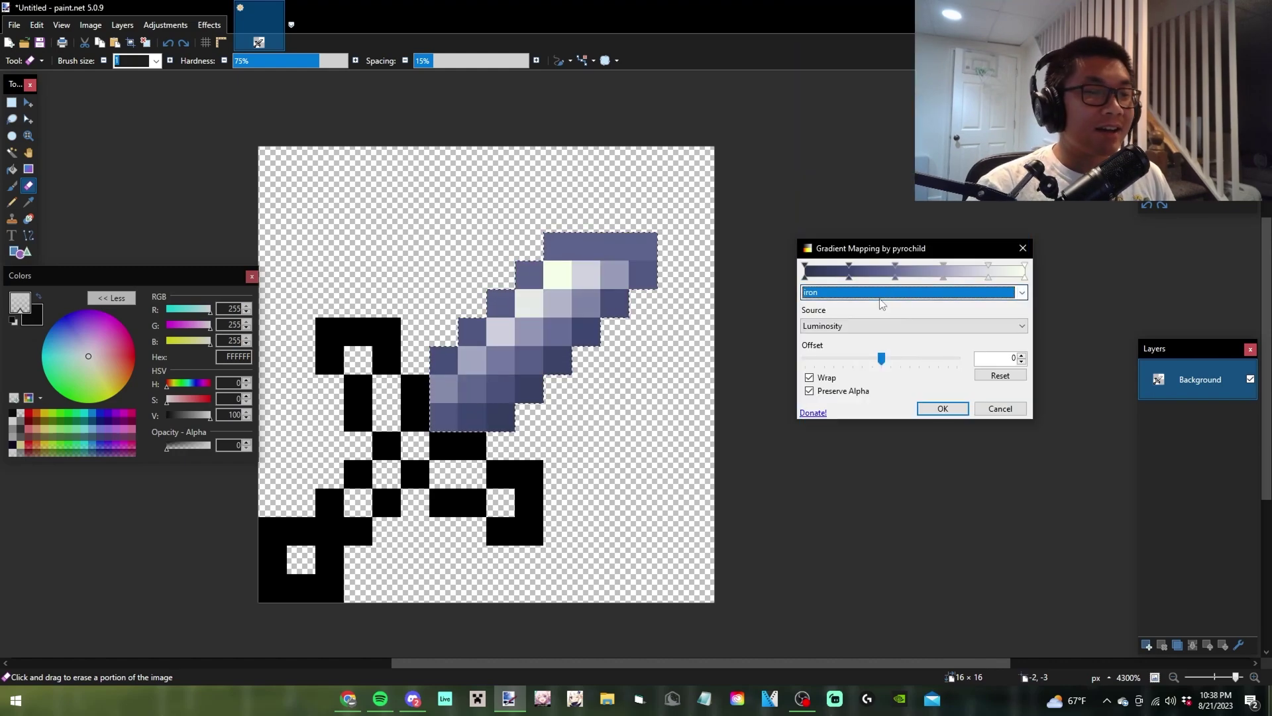
pyautogui.click(881, 293)
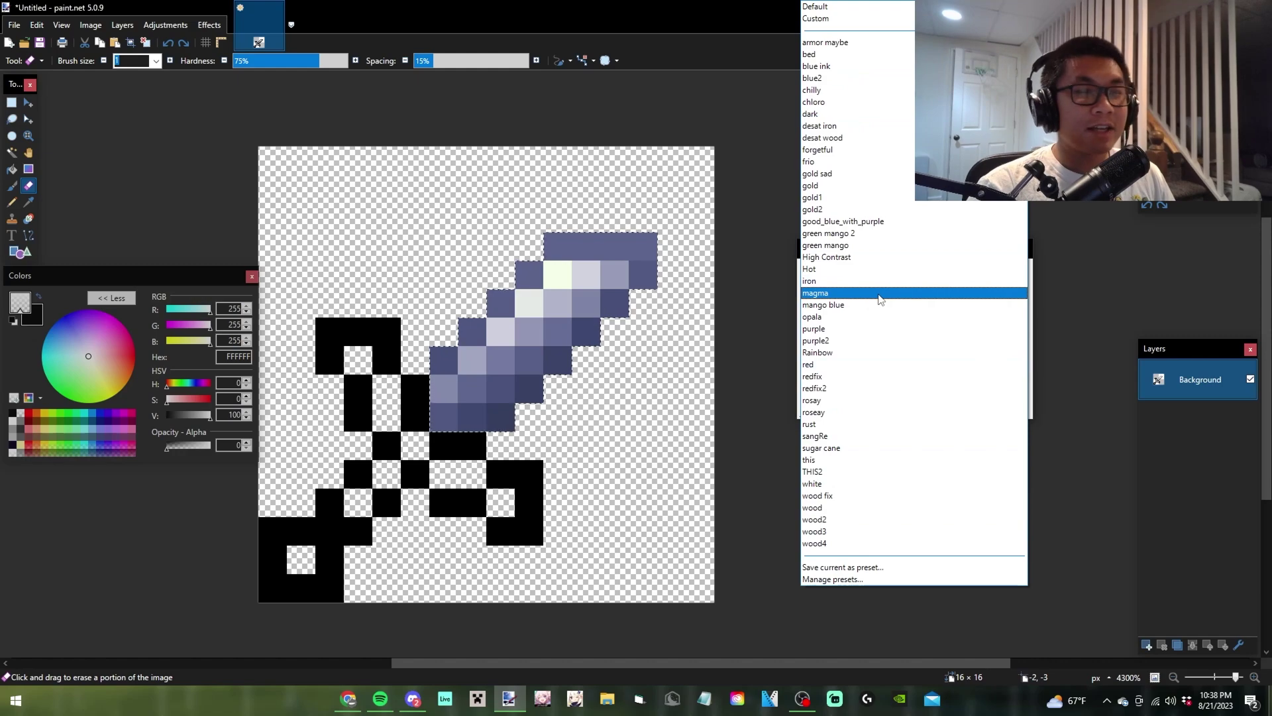
pyautogui.click(882, 294)
pyautogui.moveTo(849, 277); pyautogui.dragTo(840, 277)
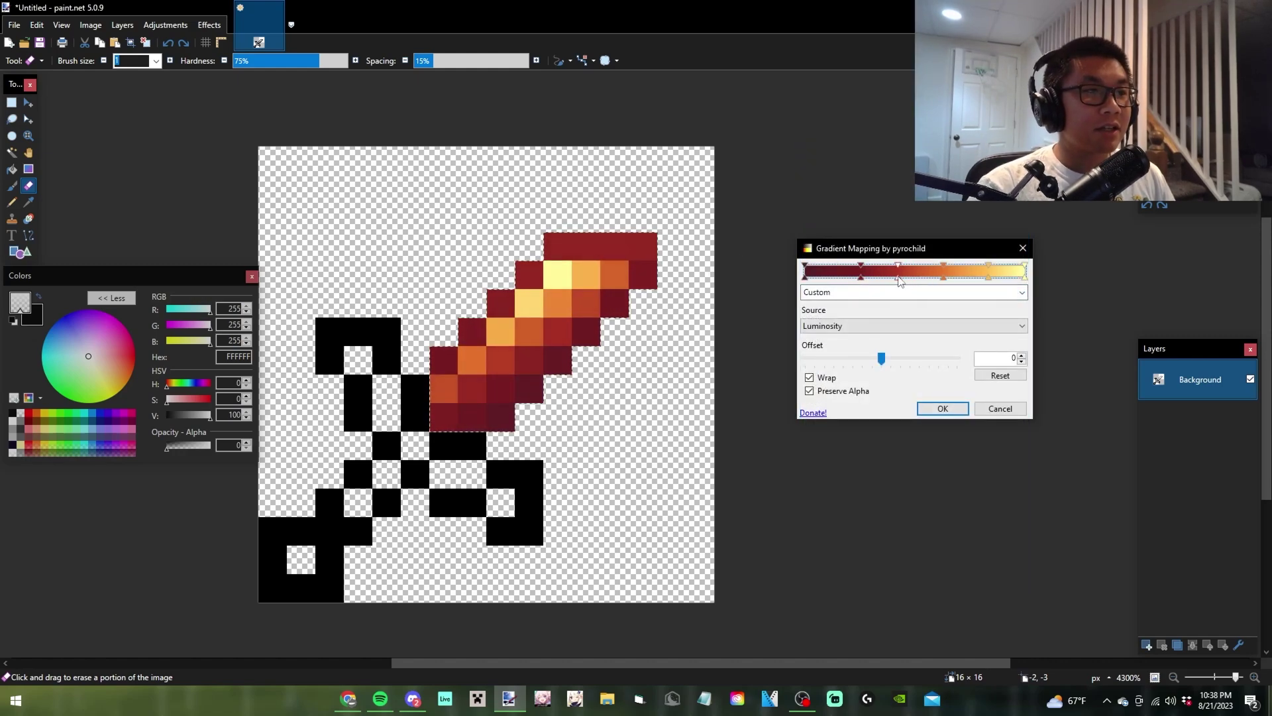
pyautogui.moveTo(949, 280); pyautogui.dragTo(985, 279)
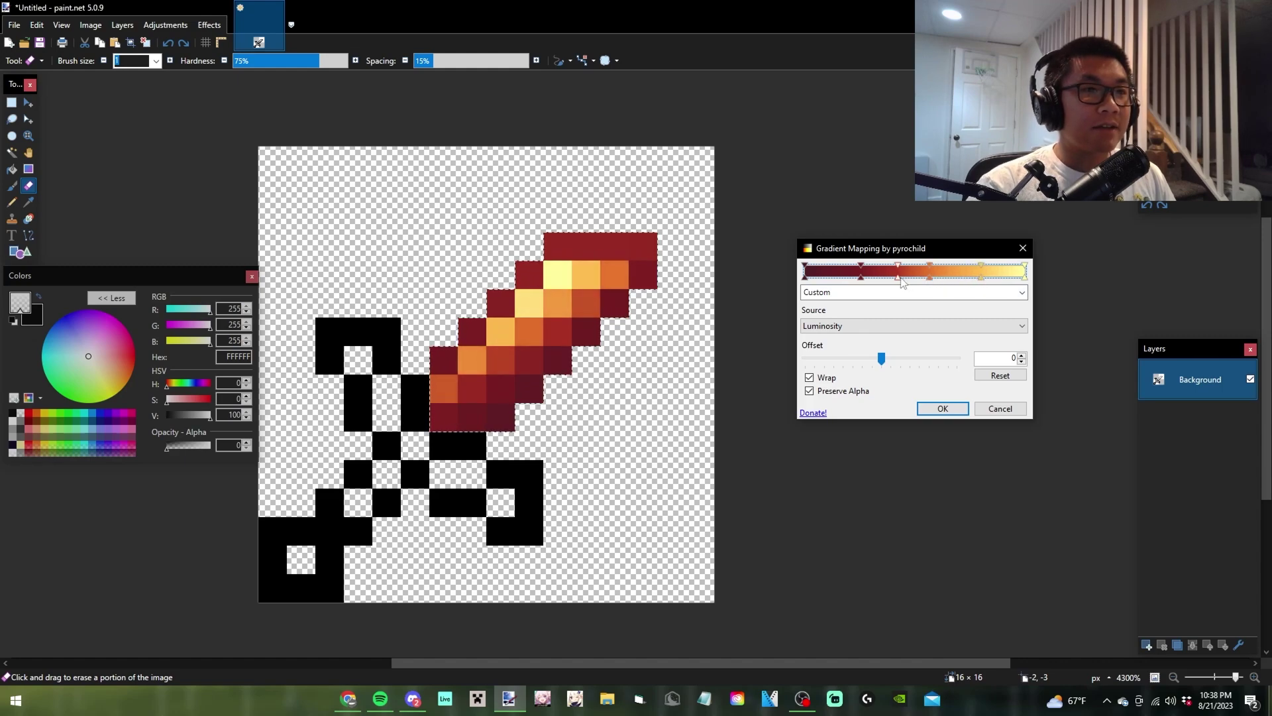
pyautogui.moveTo(860, 277); pyautogui.dragTo(852, 277)
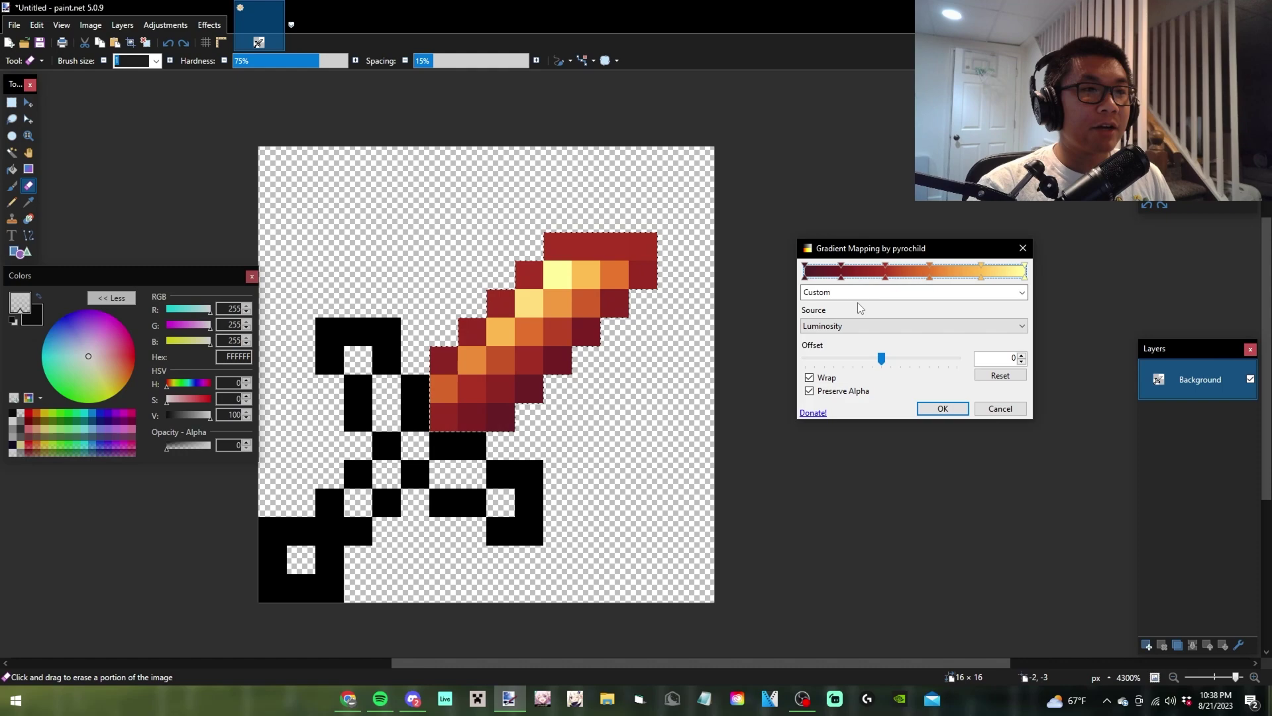
# - Apply the redfix2 preset and tweak a stop, then switch to the 'this' preset for a pink sword
pyautogui.click(861, 292)
pyautogui.click(881, 384)
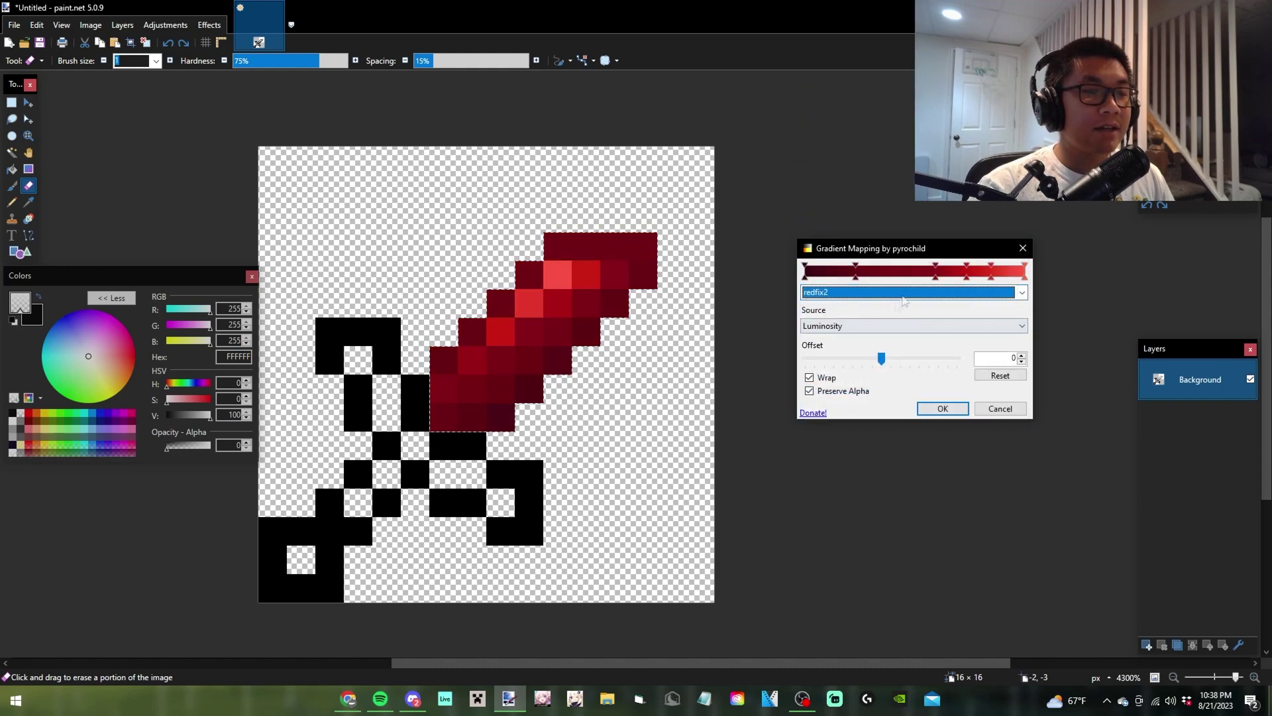
pyautogui.moveTo(936, 278)
pyautogui.mouseDown()
pyautogui.moveTo(902, 279)
pyautogui.moveTo(935, 277)
pyautogui.mouseUp()
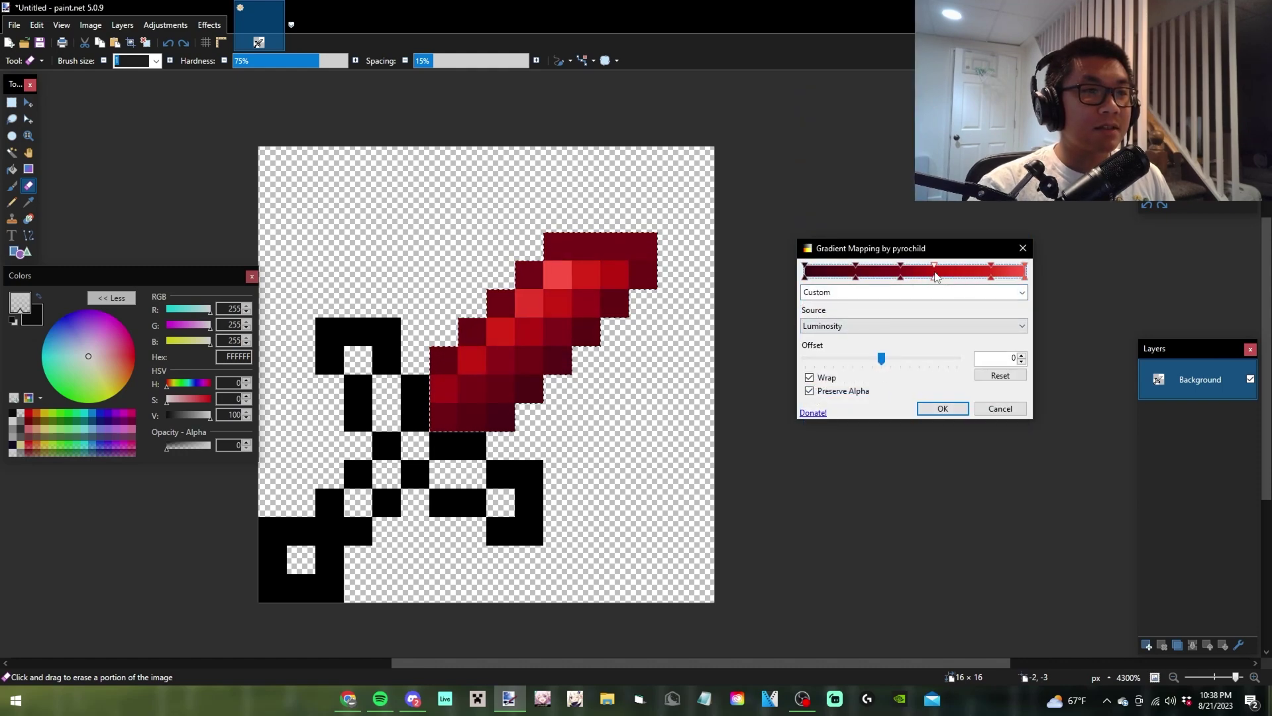
pyautogui.click(903, 293)
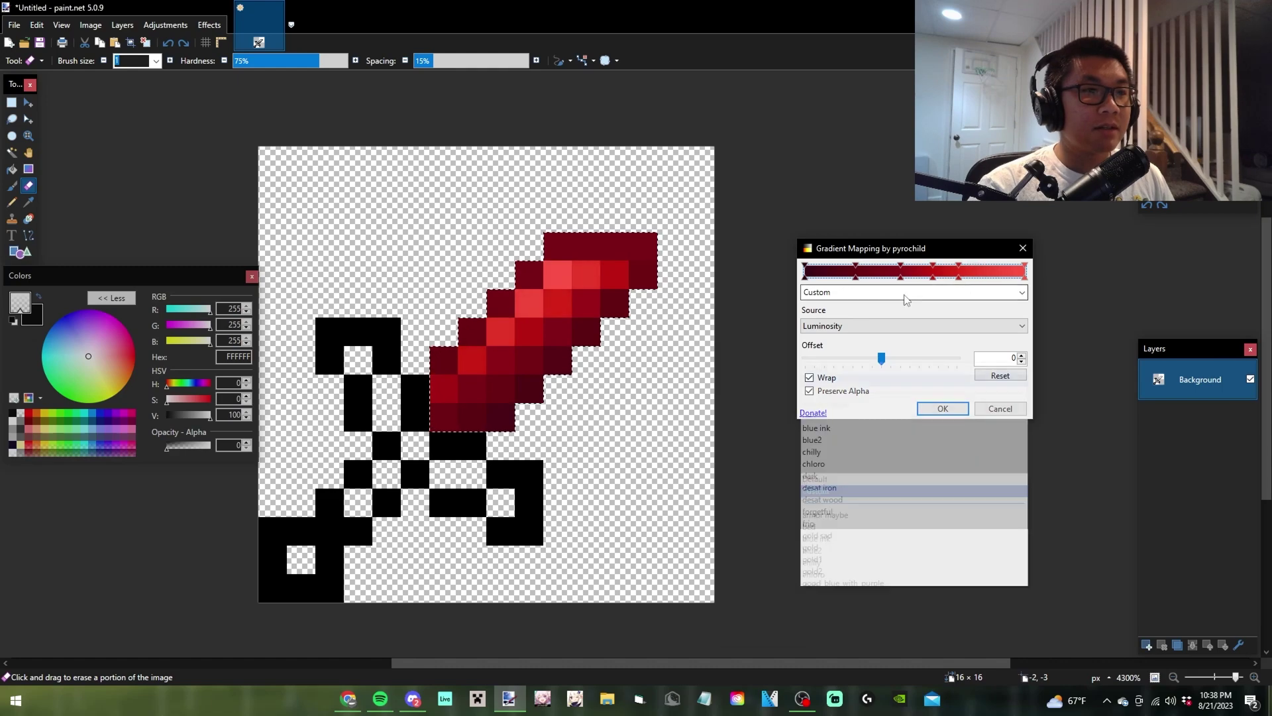
pyautogui.click(885, 461)
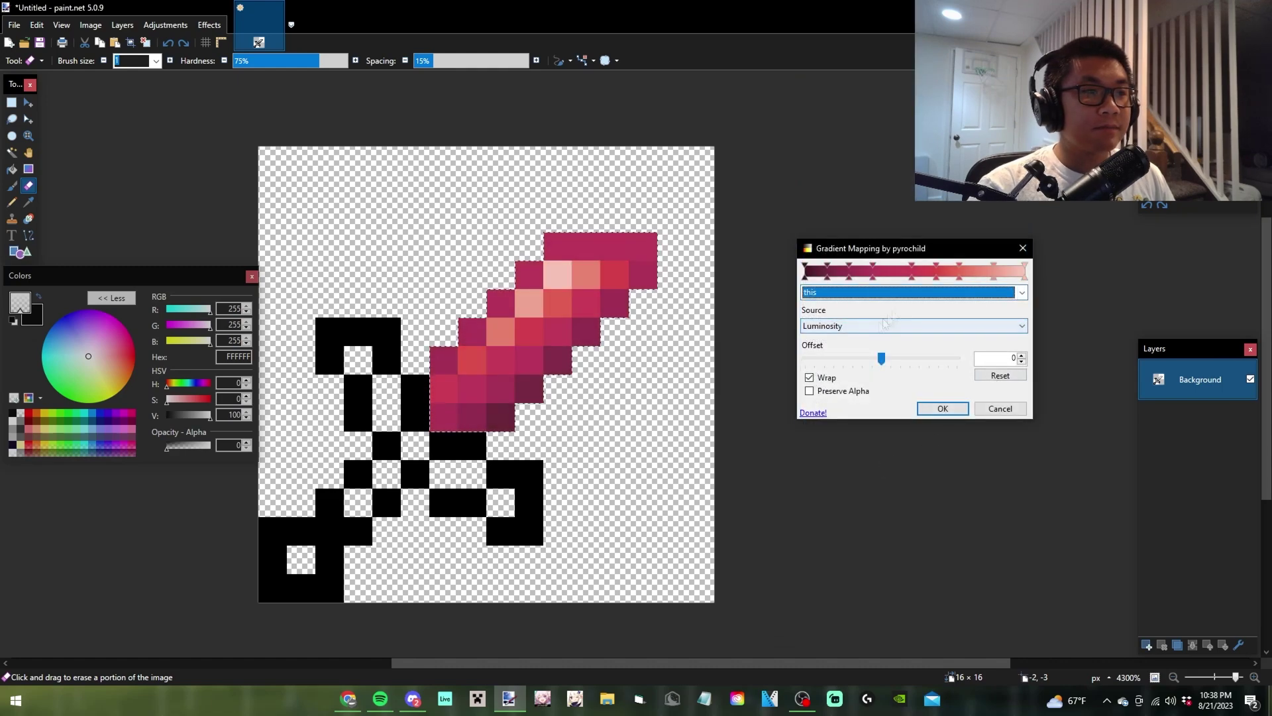
pyautogui.moveTo(902, 257); pyautogui.dragTo(876, 267)
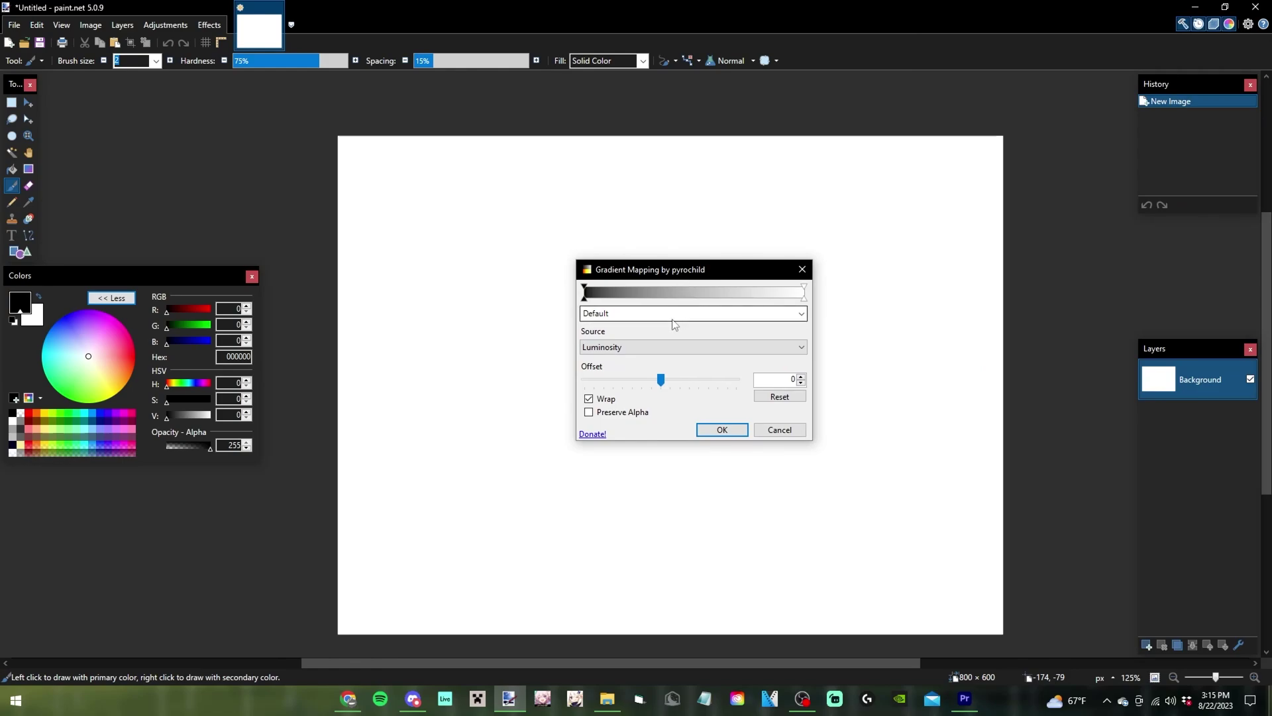
# - Add gradient stops coloured green 568E2C and red D35858 between the black and white ends
pyautogui.doubleClick(648, 297)
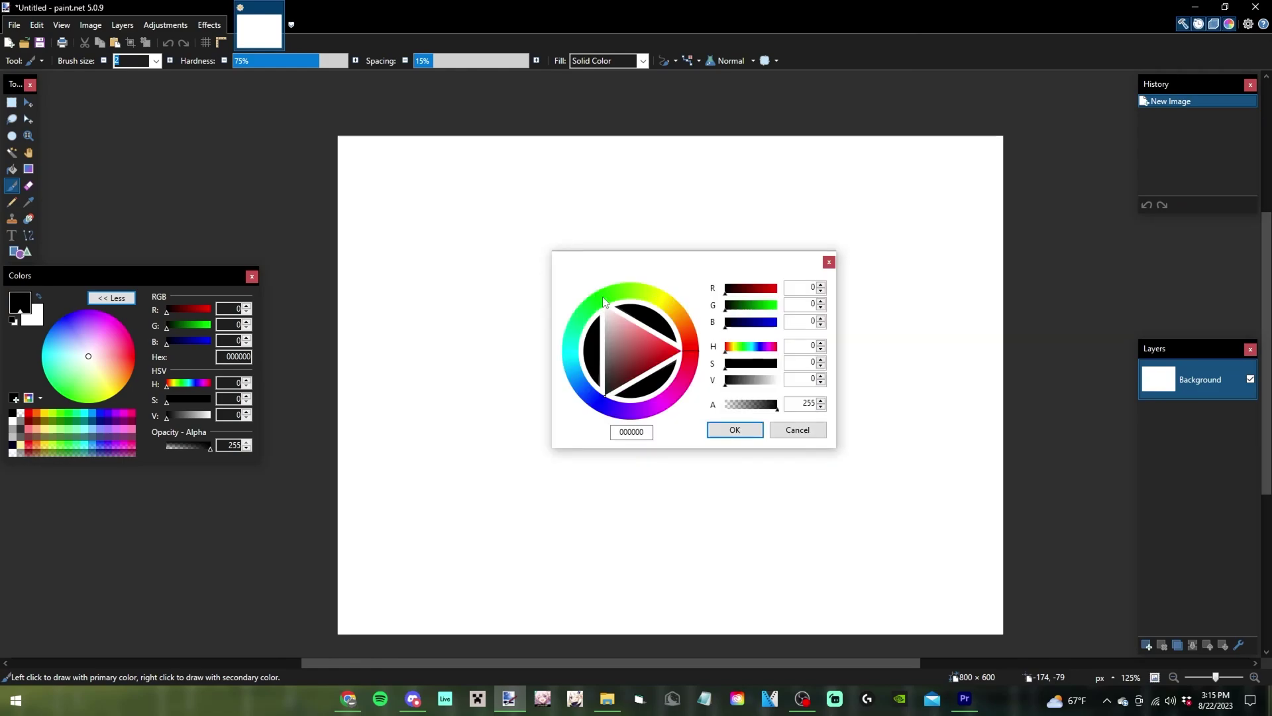
pyautogui.click(732, 430)
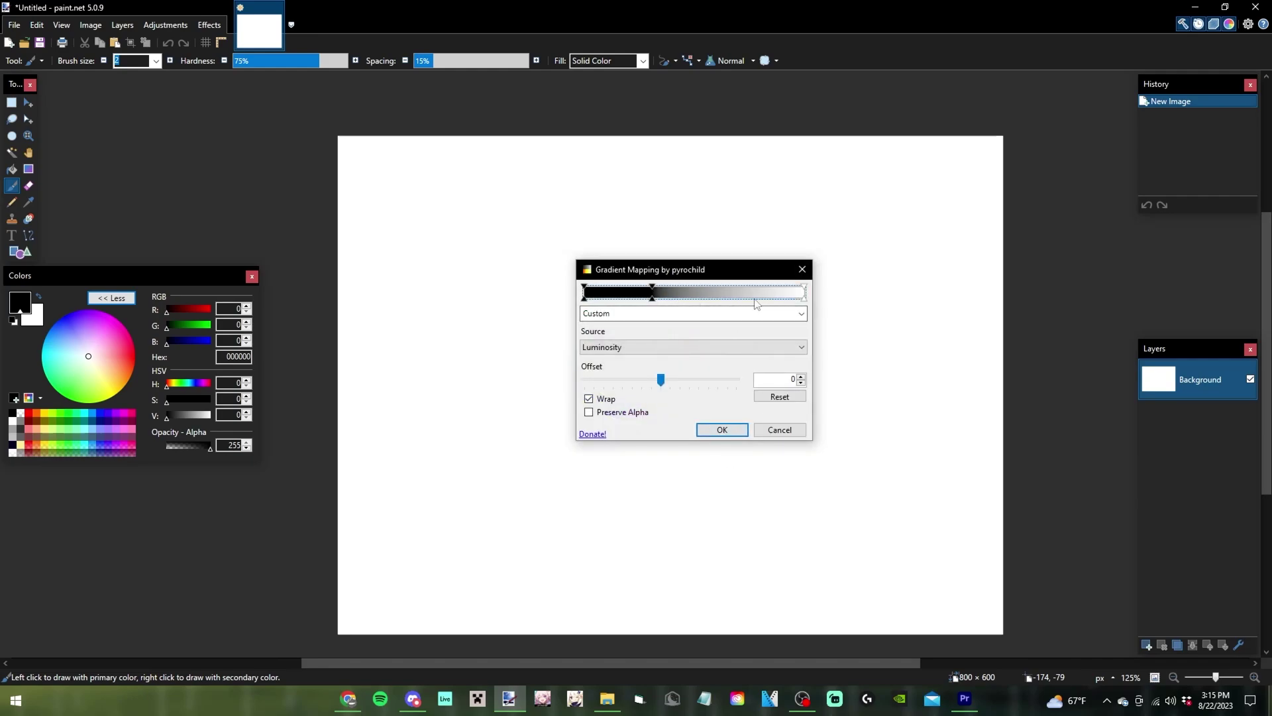
pyautogui.doubleClick(654, 302)
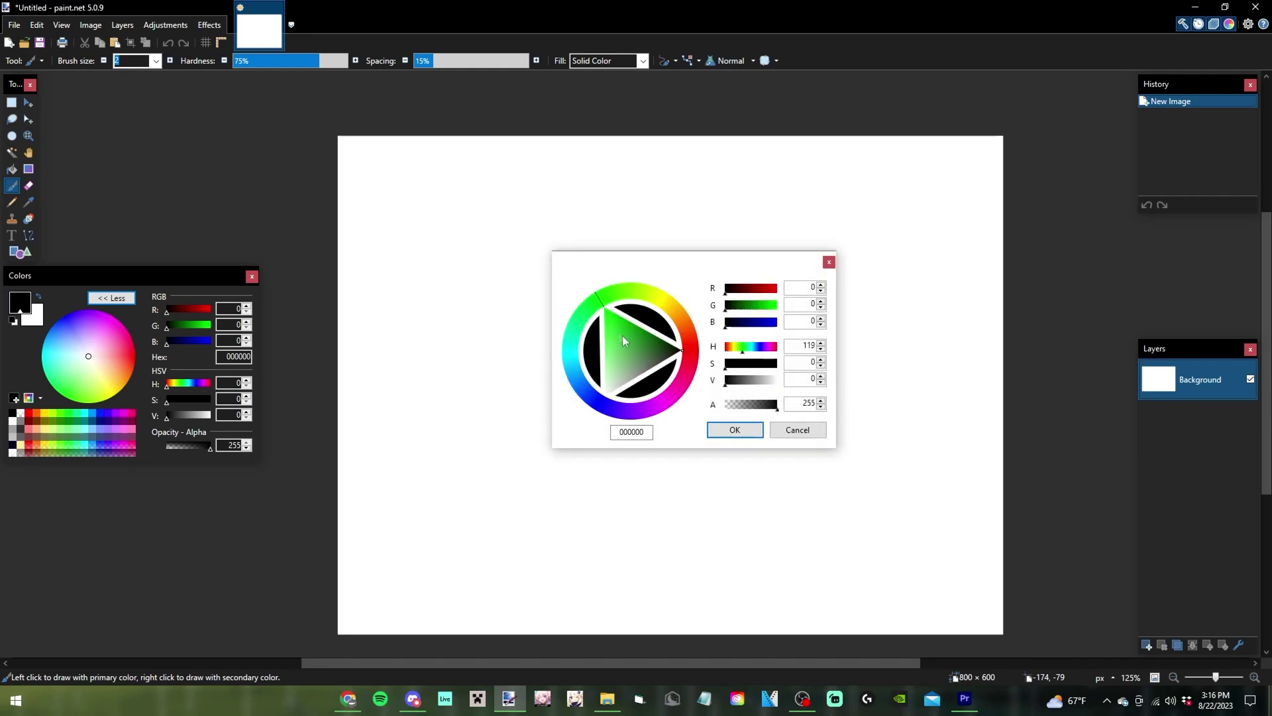
pyautogui.click(641, 343)
pyautogui.click(733, 430)
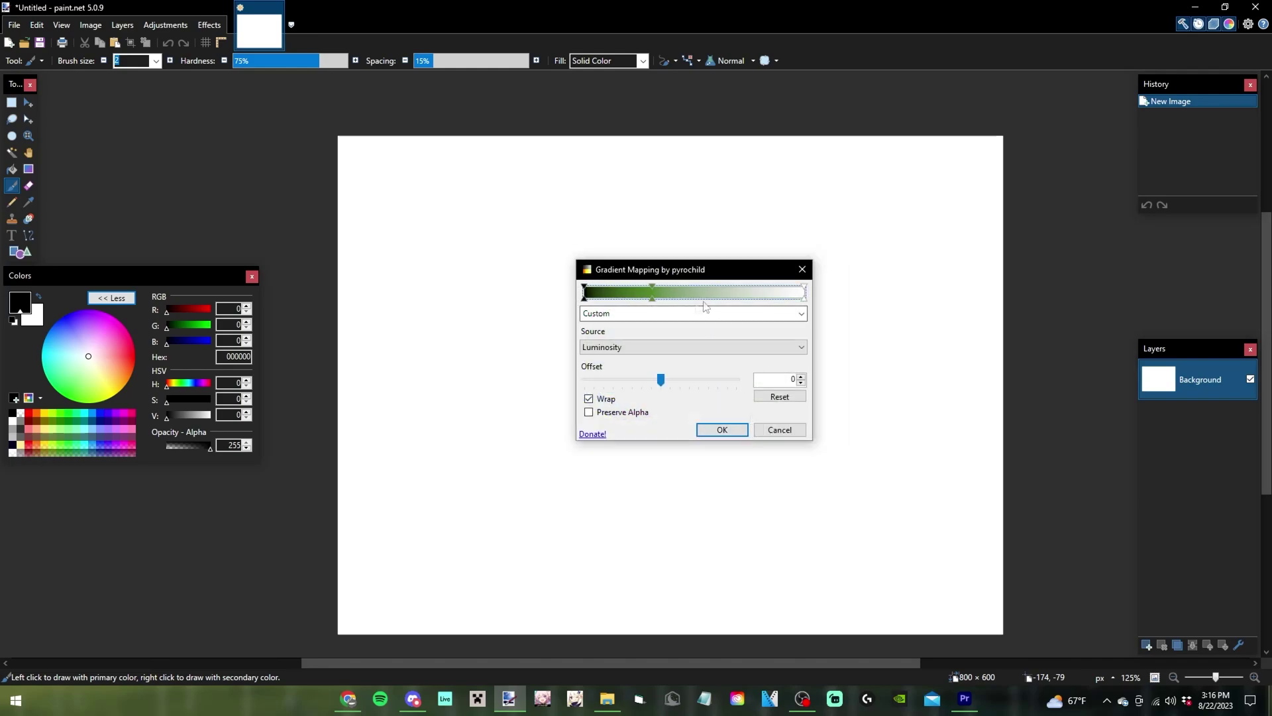
pyautogui.doubleClick(753, 298)
pyautogui.click(642, 343)
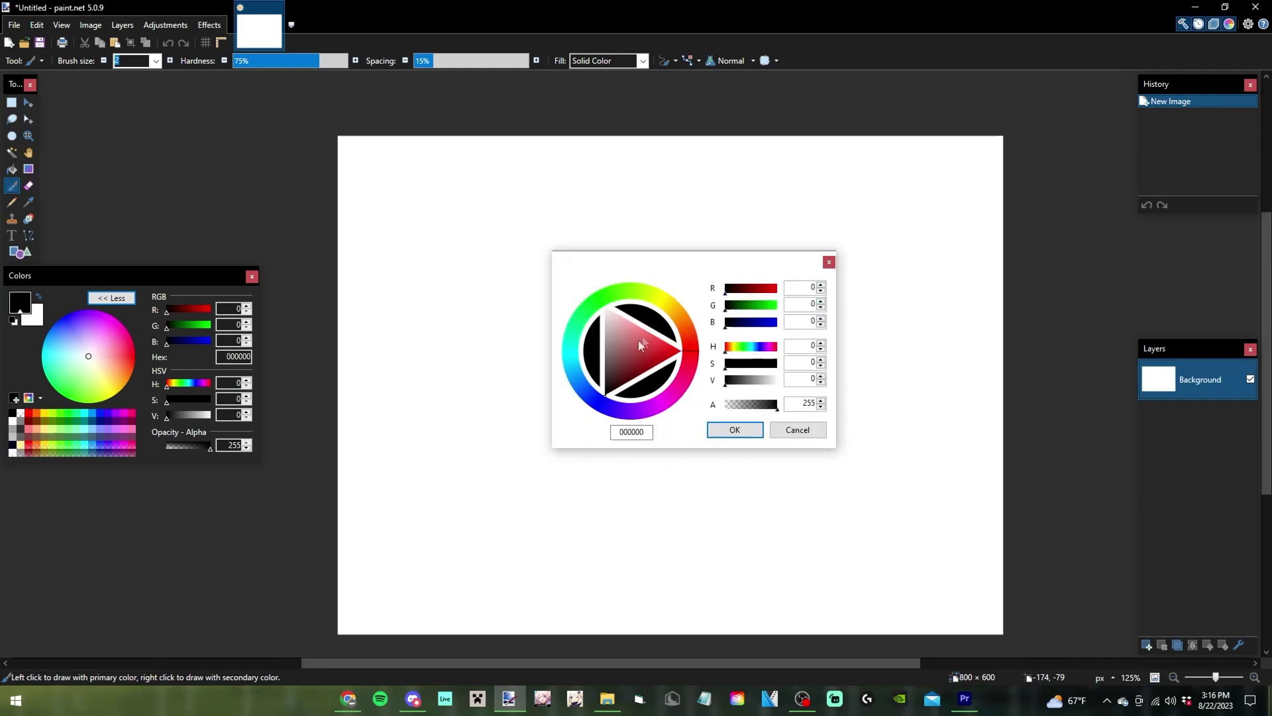
pyautogui.click(725, 428)
pyautogui.click(668, 317)
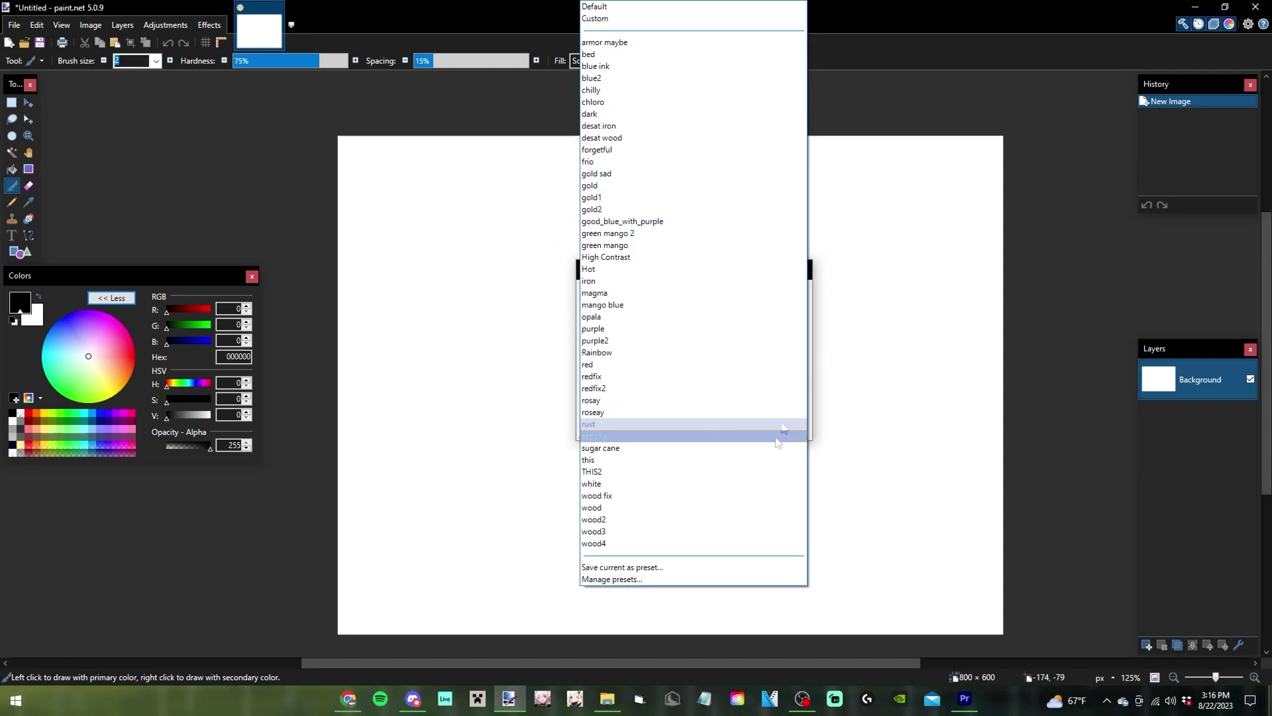
# - Save the black-green-red-white gradient as a new preset and select it from the preset list
pyautogui.click(695, 567)
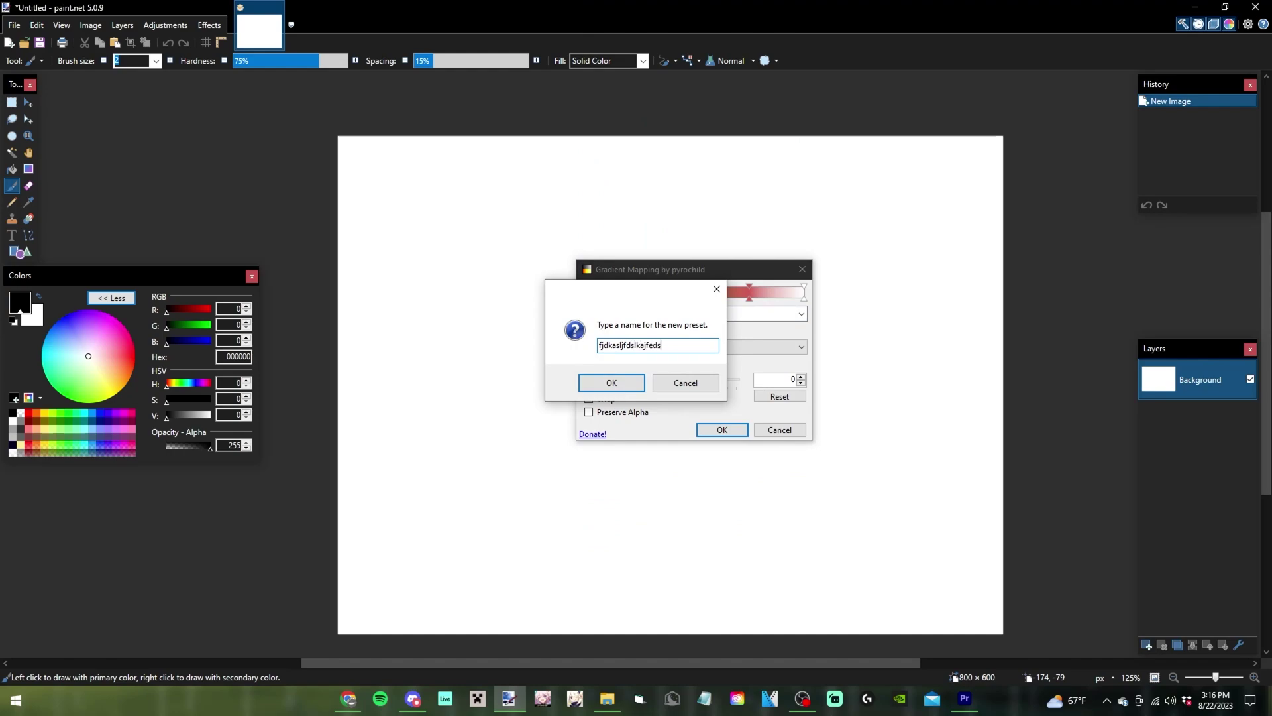
pyautogui.press('Return')
pyautogui.click(648, 317)
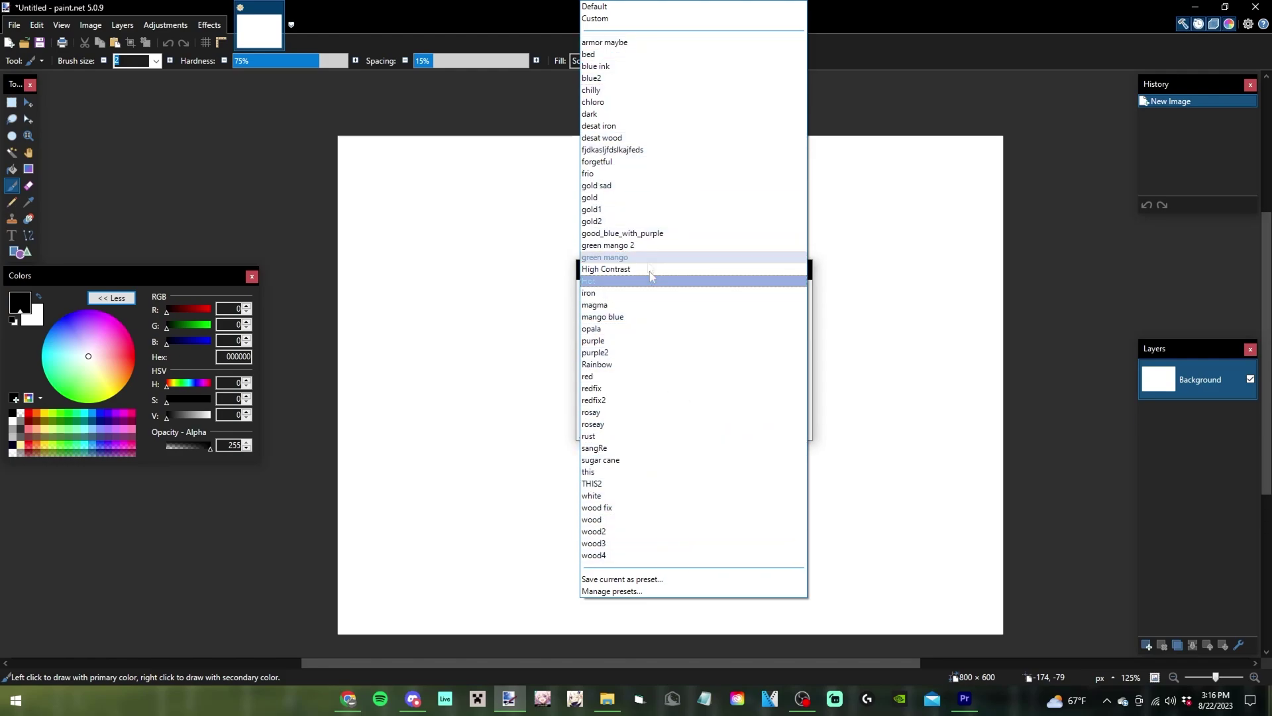
pyautogui.click(629, 151)
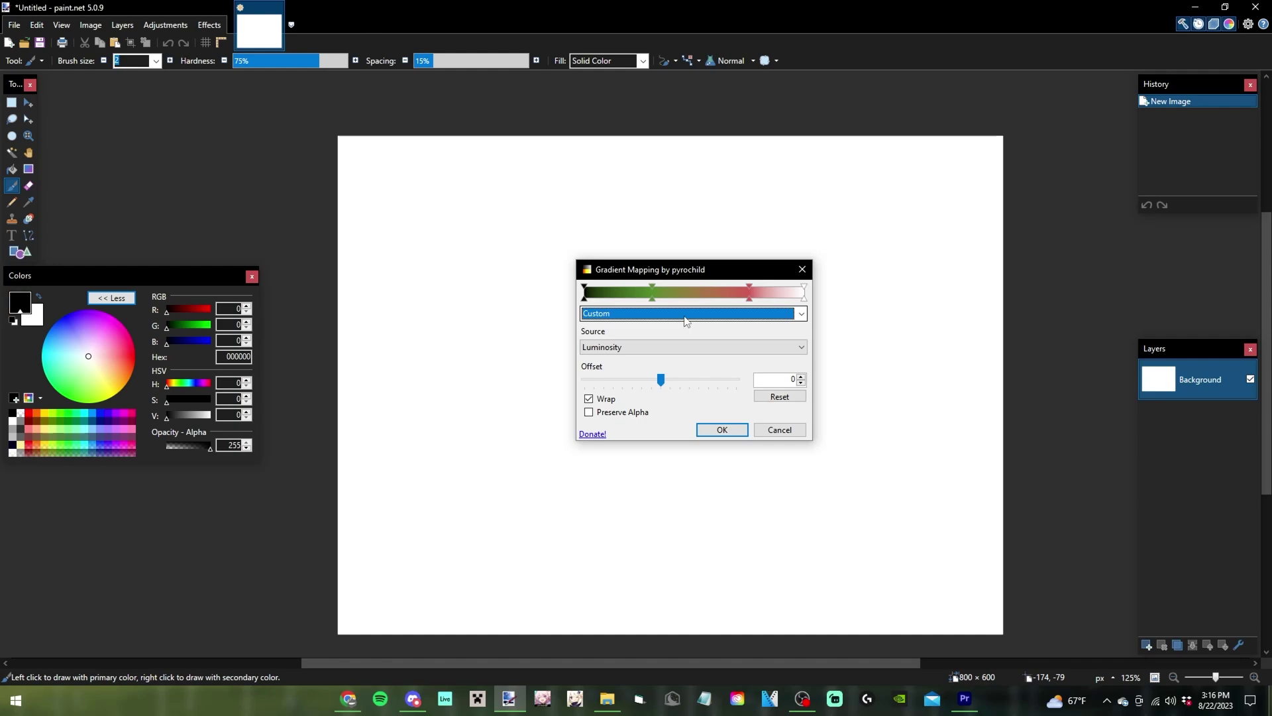
# - Open Manage presets for the gradient presets, move the dialog aside, and switch windows with Alt+Tab
pyautogui.click(686, 322)
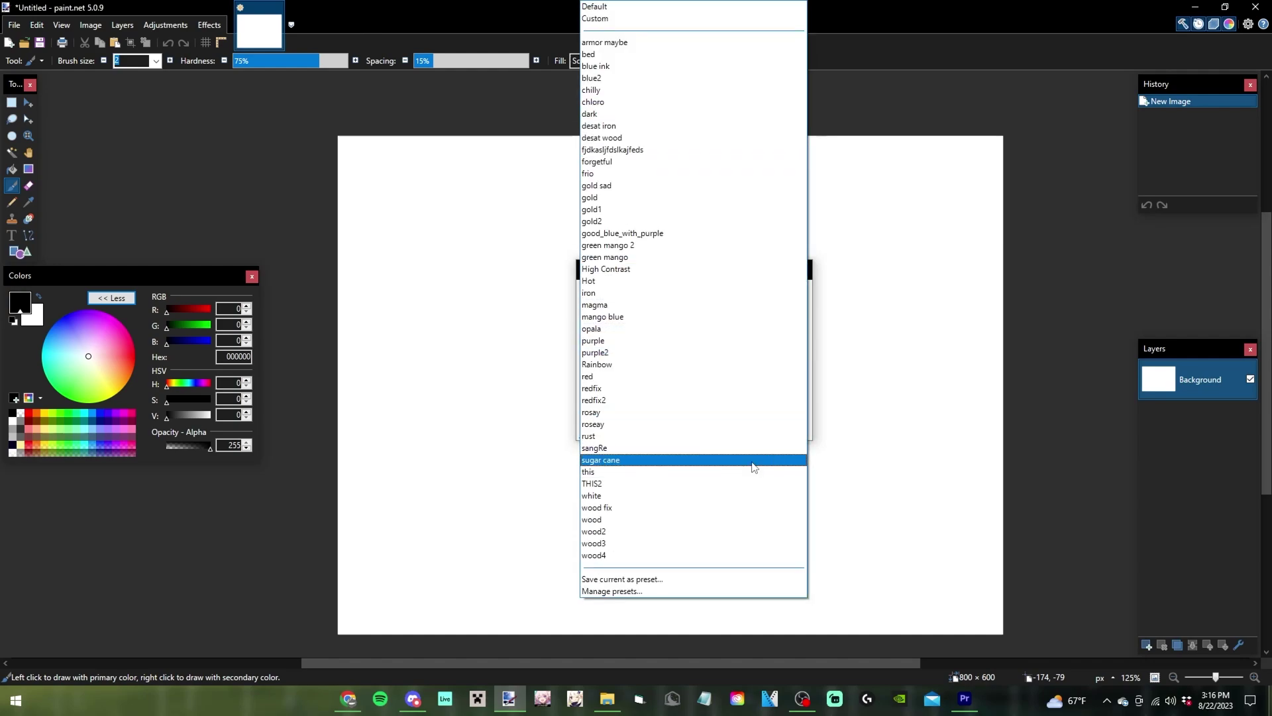
pyautogui.click(623, 590)
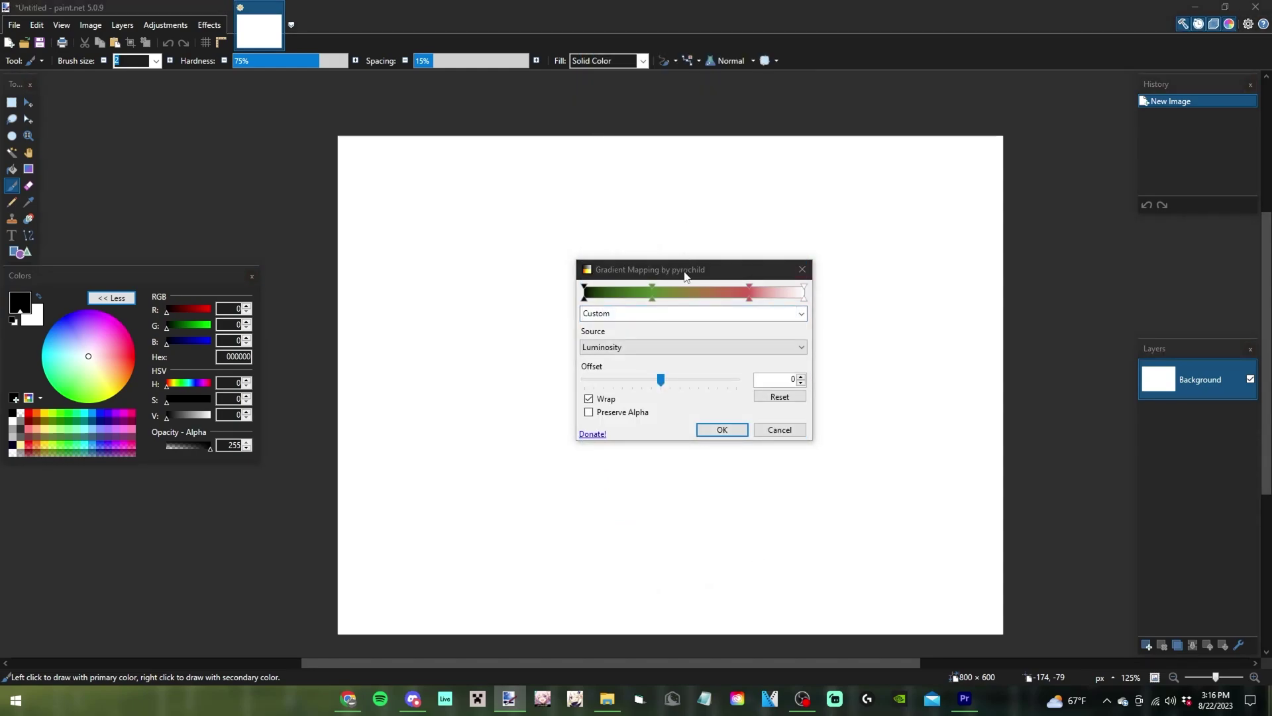
pyautogui.moveTo(686, 276); pyautogui.dragTo(709, 271)
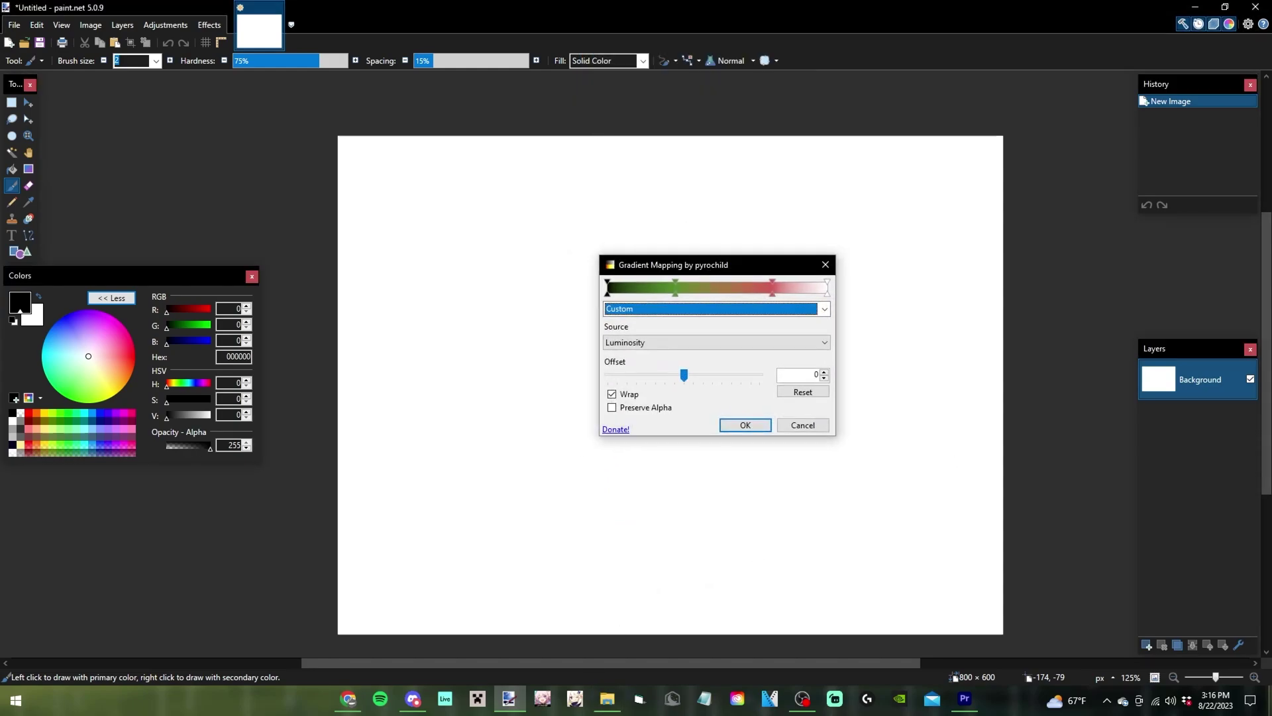
pyautogui.hotkey('alt', 'Tab')
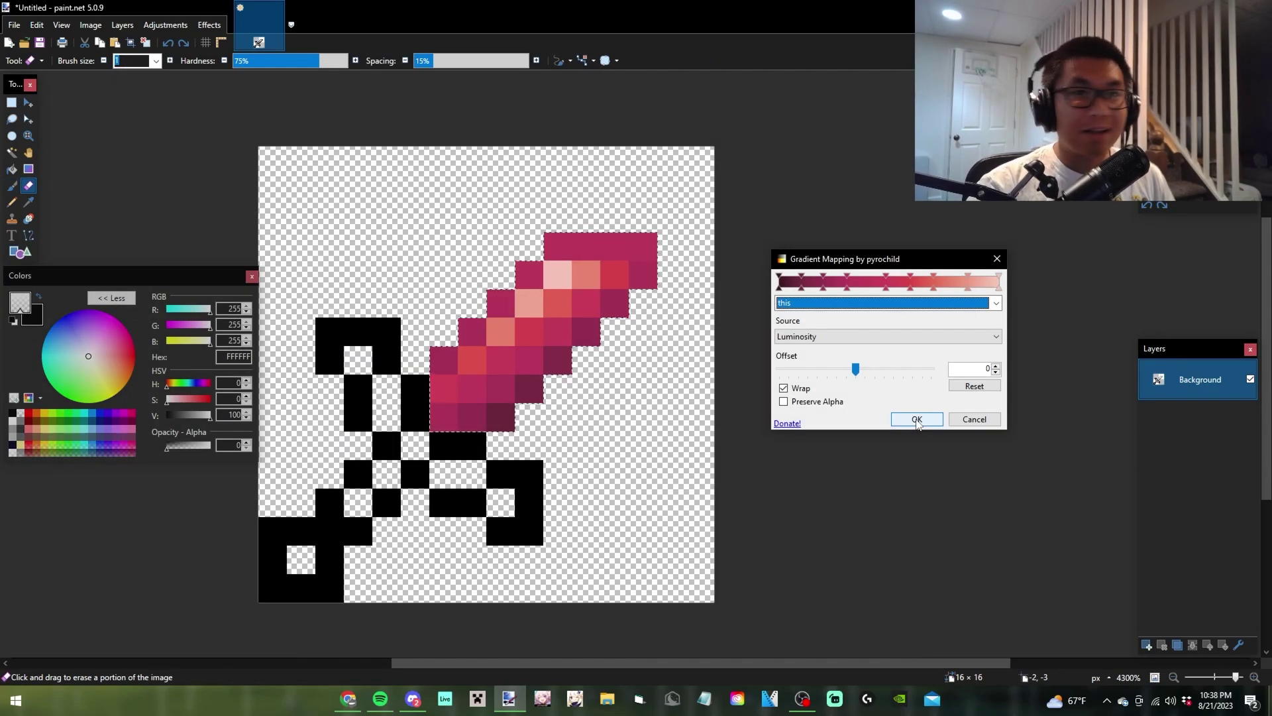
# - Apply the 'gold' Gradient Mapping preset to the blade, briefly comparing it with 'gold sad'
pyautogui.click(900, 304)
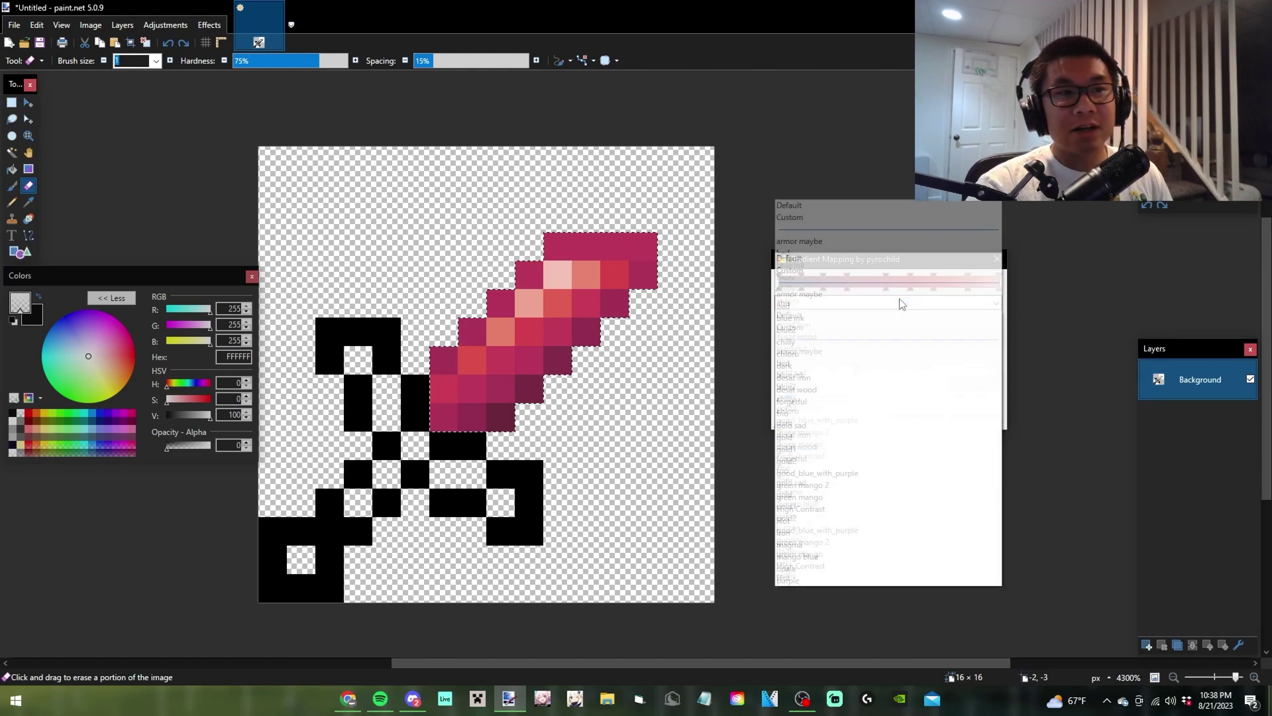
pyautogui.press('g')
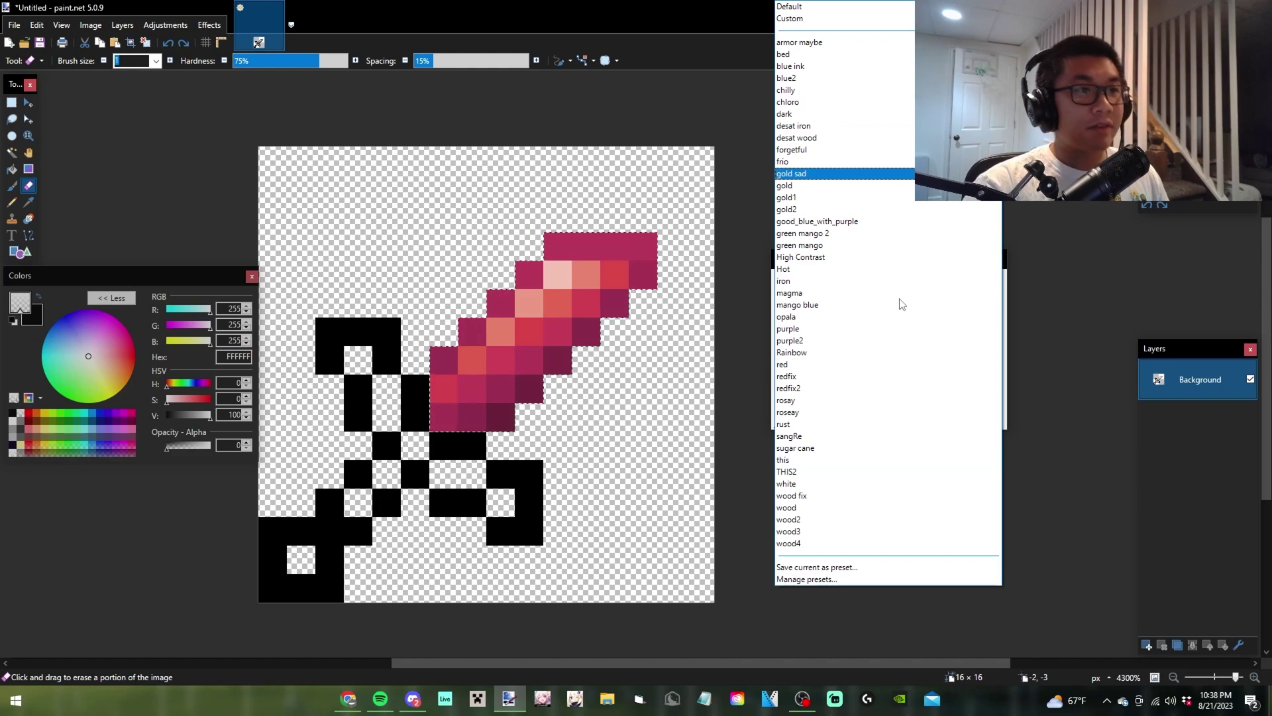
pyautogui.click(846, 198)
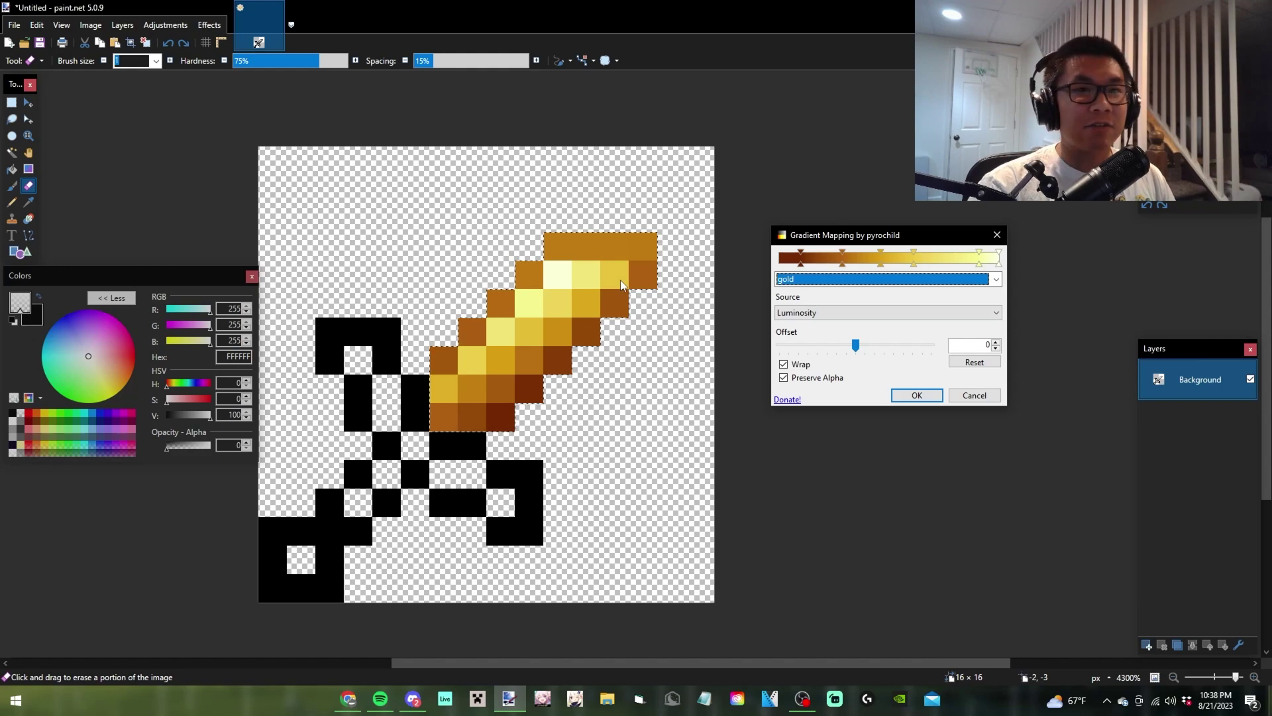
pyautogui.click(927, 280)
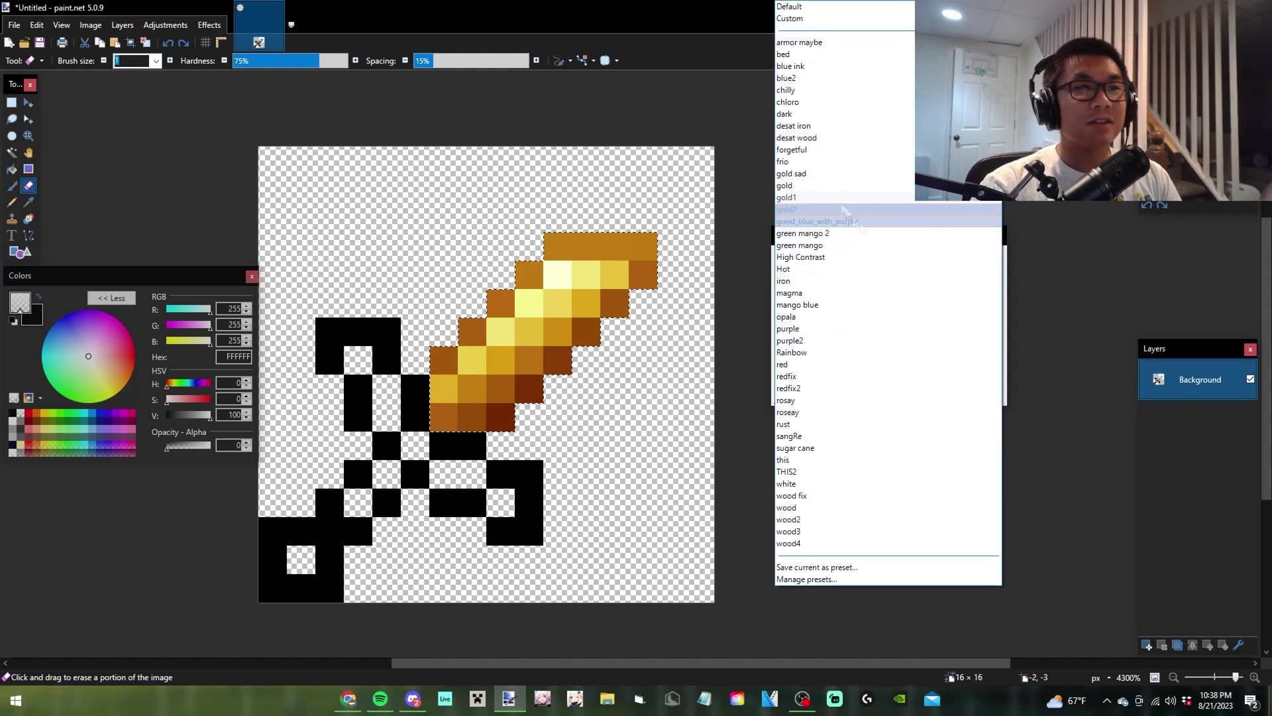
pyautogui.click(838, 180)
pyautogui.click(865, 280)
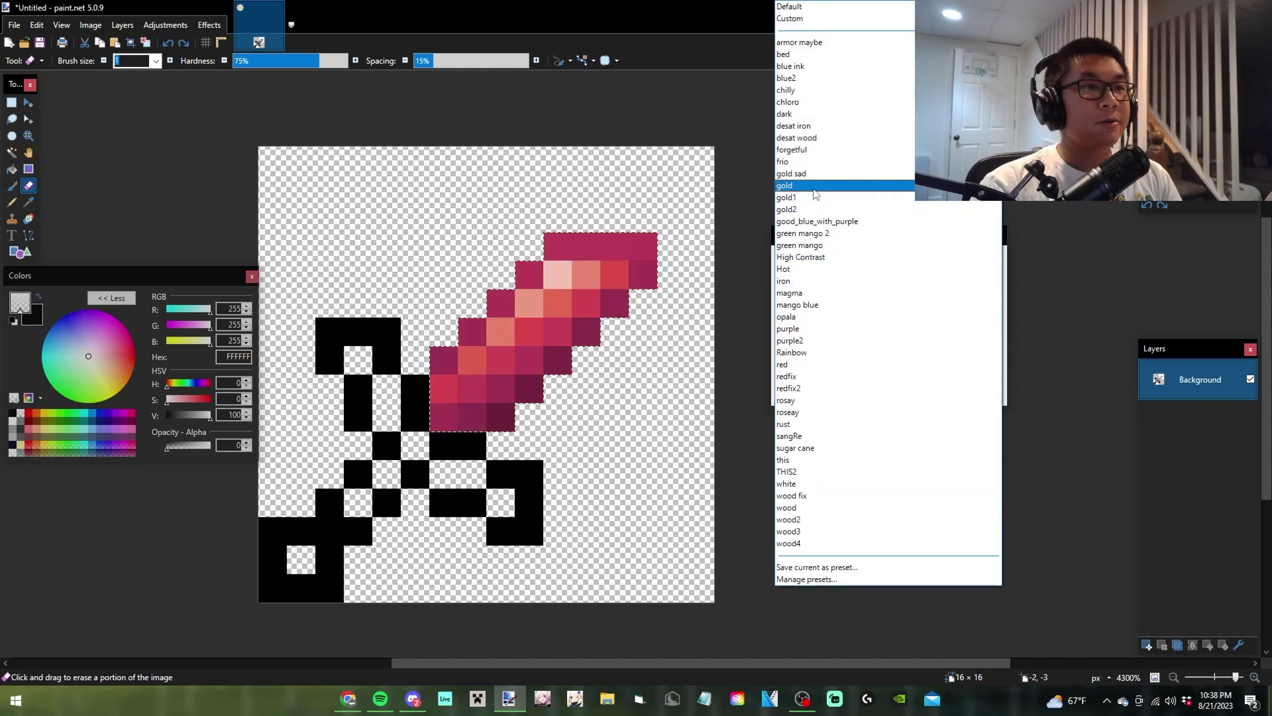
pyautogui.click(855, 186)
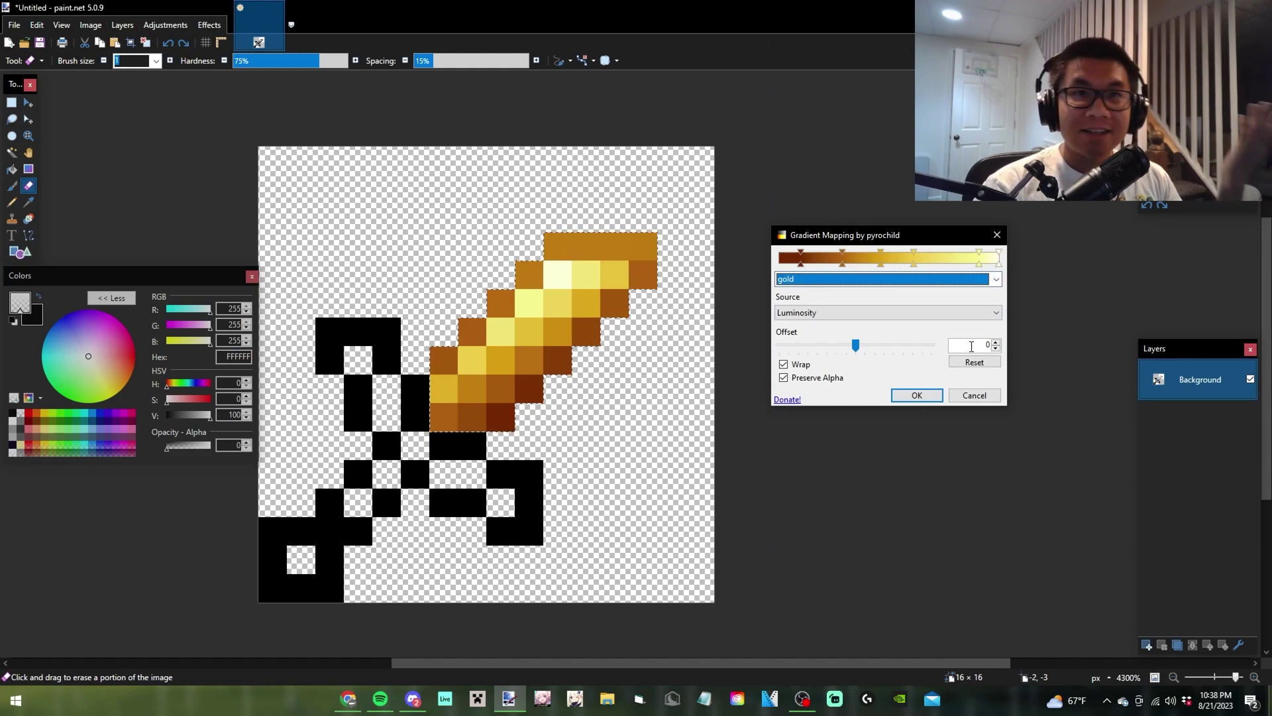